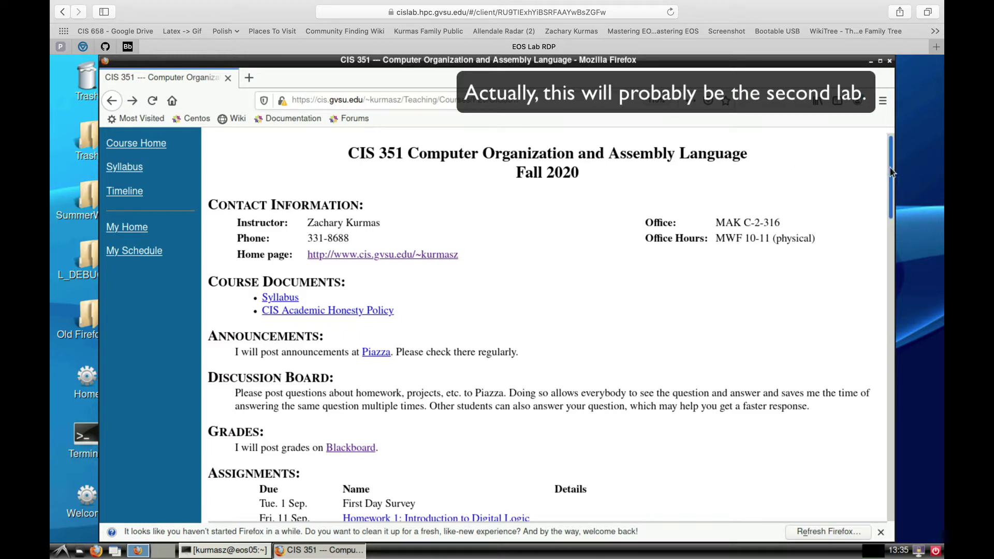
{"action": "left_click_drag", "start_coordinate": [890, 174], "coordinate": [890, 237]}
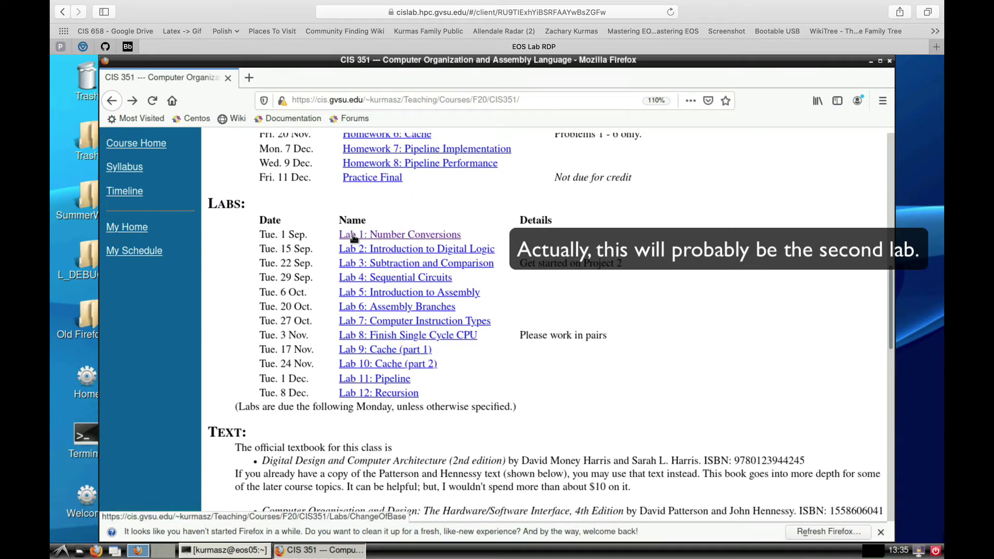
Step: Open the Lab 1: Number Conversions page from the course homepage's Labs list
{"action": "left_click", "coordinate": [352, 234]}
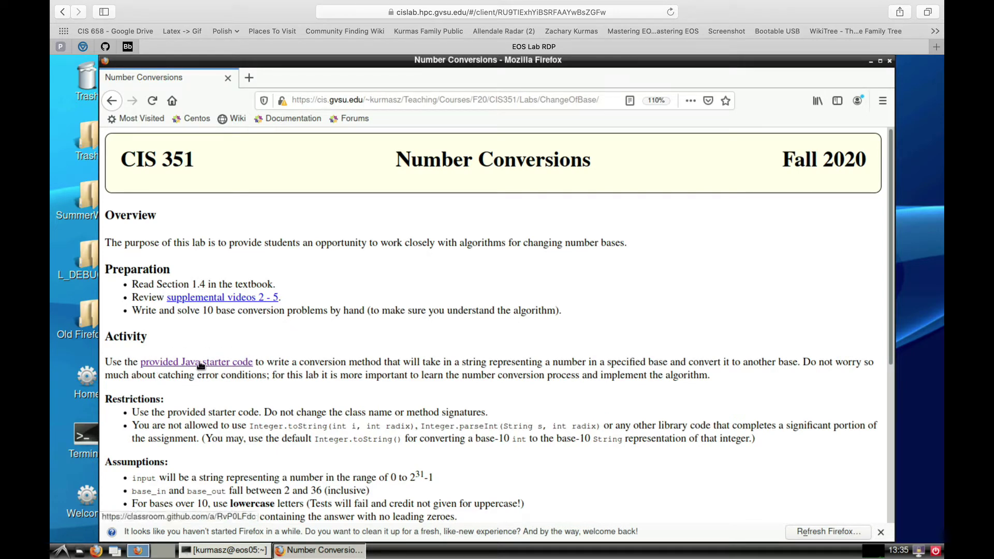
Step: Sign in to GitHub from the Java starter code link and open the base-conversion-kurmasz repository
{"action": "left_click", "coordinate": [200, 362]}
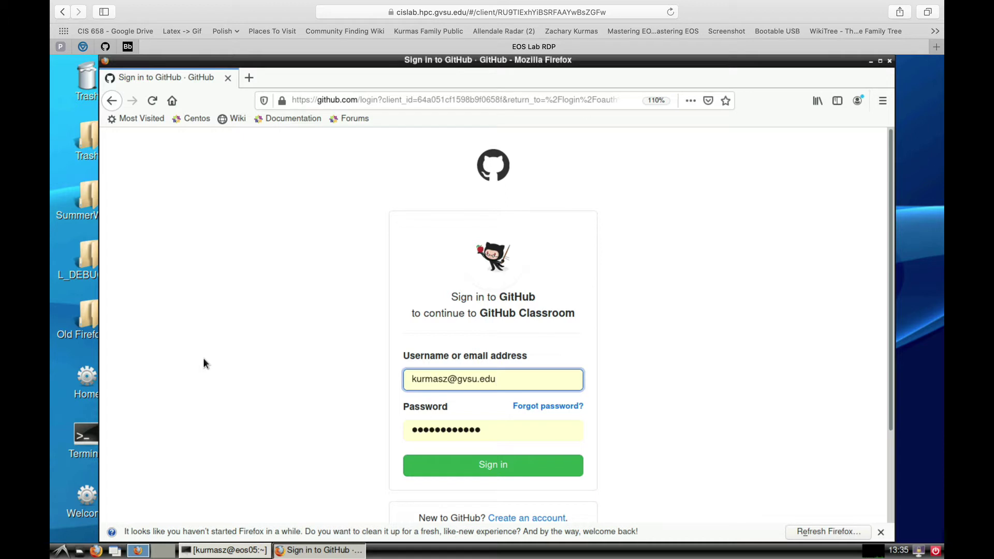
{"action": "left_click", "coordinate": [483, 463]}
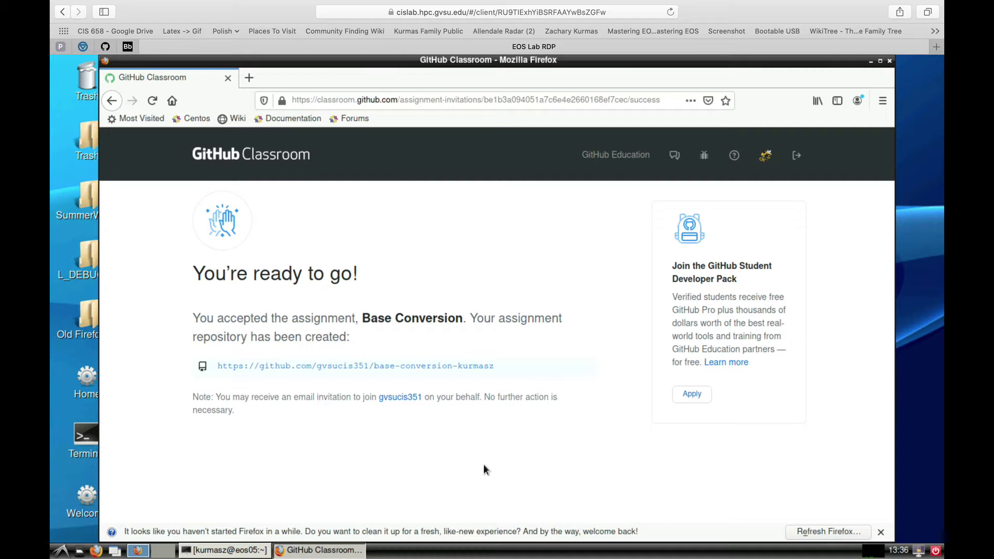
{"action": "left_click", "coordinate": [349, 366]}
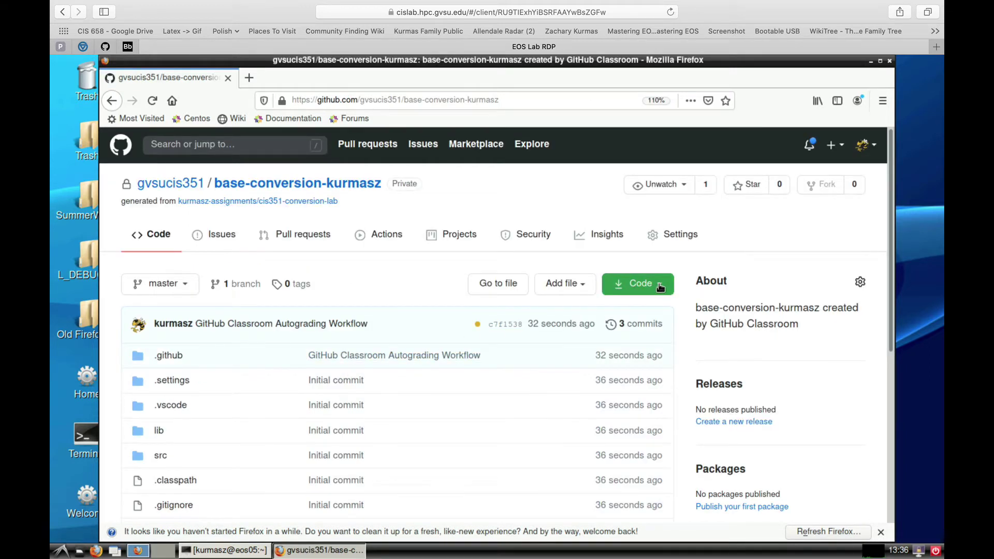
Step: Show the Code clone panel and select the base-conversion-kurmasz SSH clone address
{"action": "left_click", "coordinate": [664, 287]}
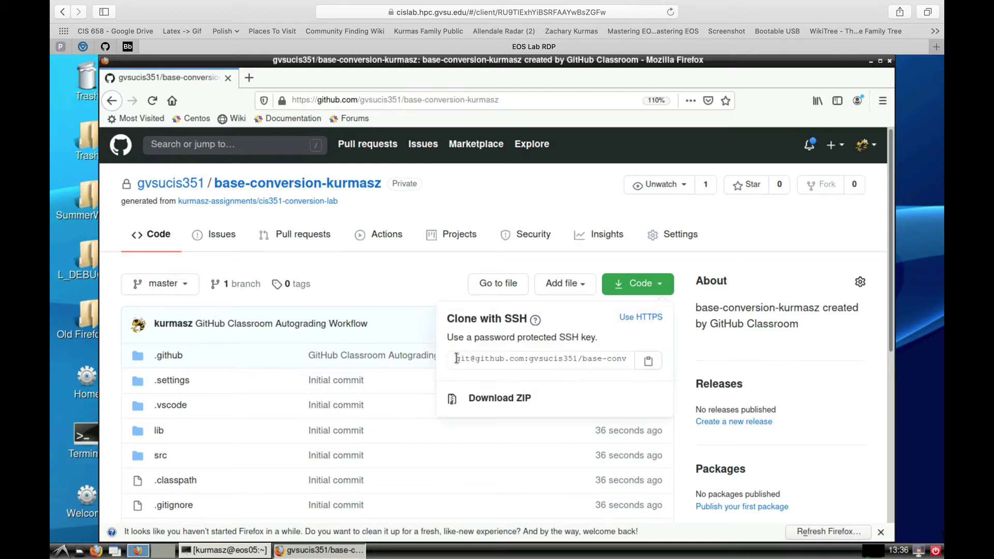
{"action": "left_click_drag", "start_coordinate": [458, 358], "coordinate": [646, 358]}
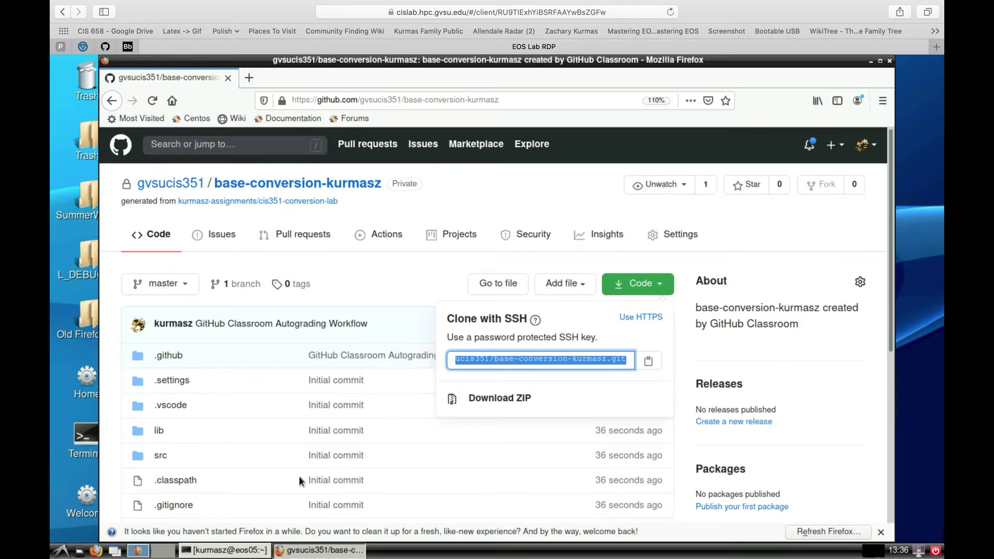
Step: Launch Visual Studio Code from the desktop launcher's Programming menu
{"action": "left_click", "coordinate": [61, 550]}
{"action": "mouse_move", "coordinate": [92, 455]}
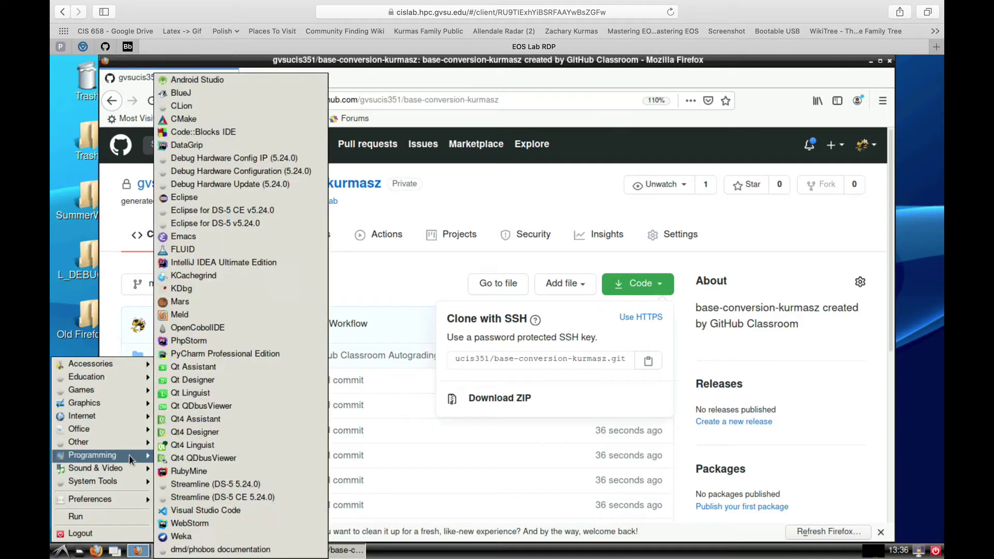
{"action": "left_click", "coordinate": [189, 453]}
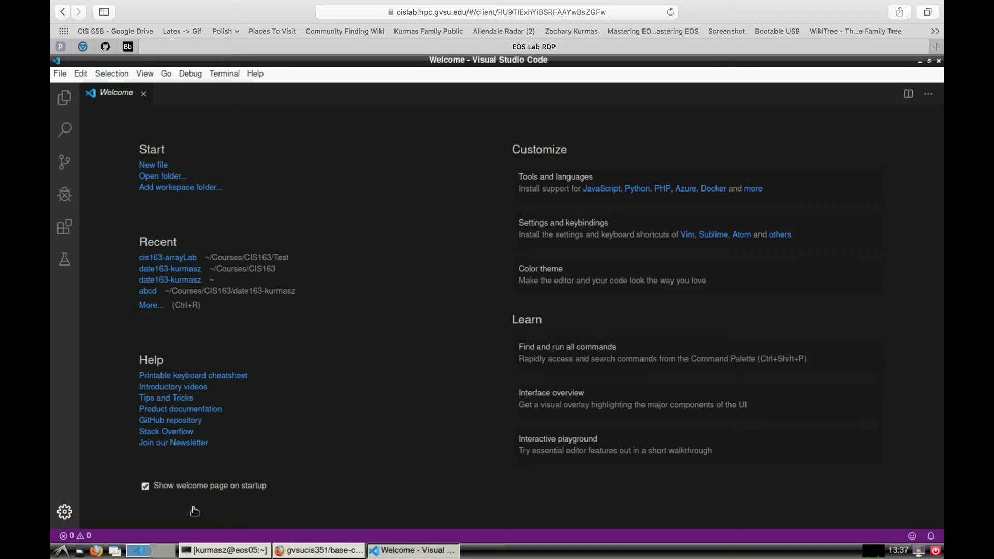
Step: Clone base-conversion-kurmasz with Git: Clone from the pasted SSH URL into the Code folder, and open it
{"action": "key", "text": "ctrl+shift+p"}
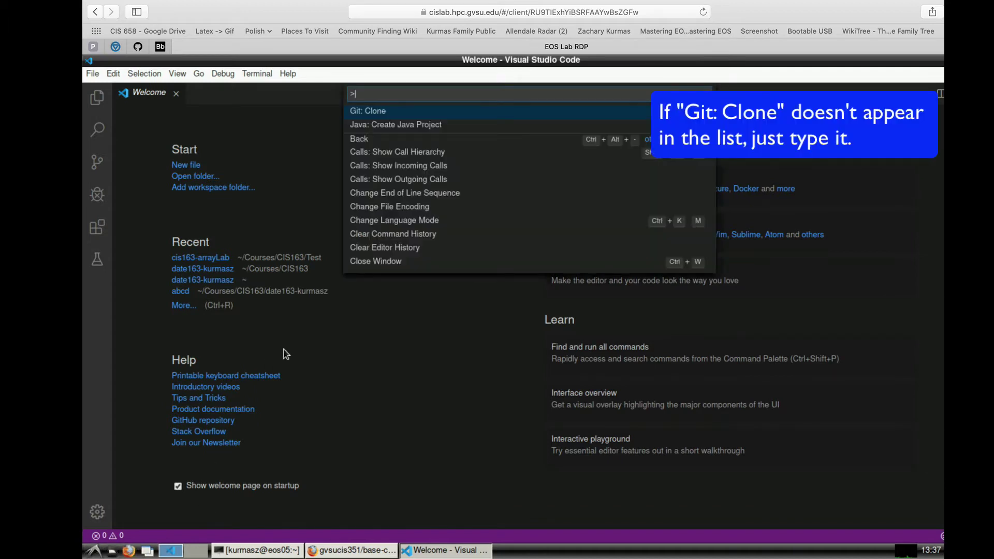
{"action": "left_click", "coordinate": [376, 113]}
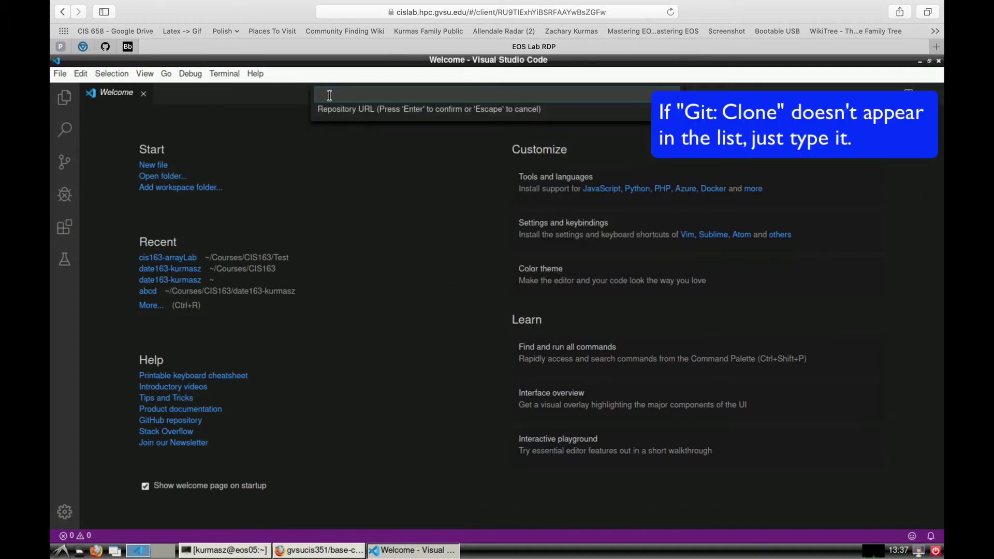
{"action": "right_click", "coordinate": [331, 96]}
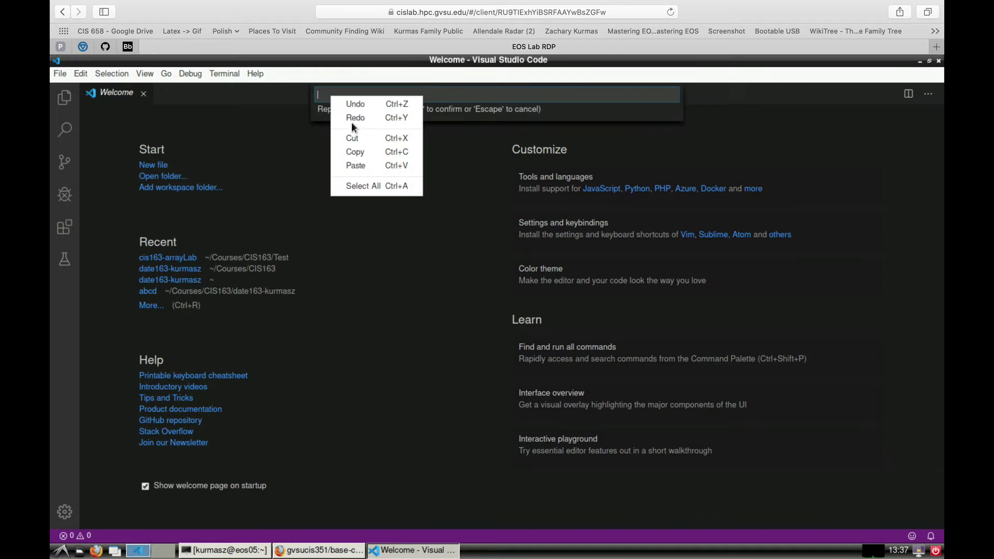
{"action": "left_click", "coordinate": [355, 165]}
{"action": "key", "text": "Return"}
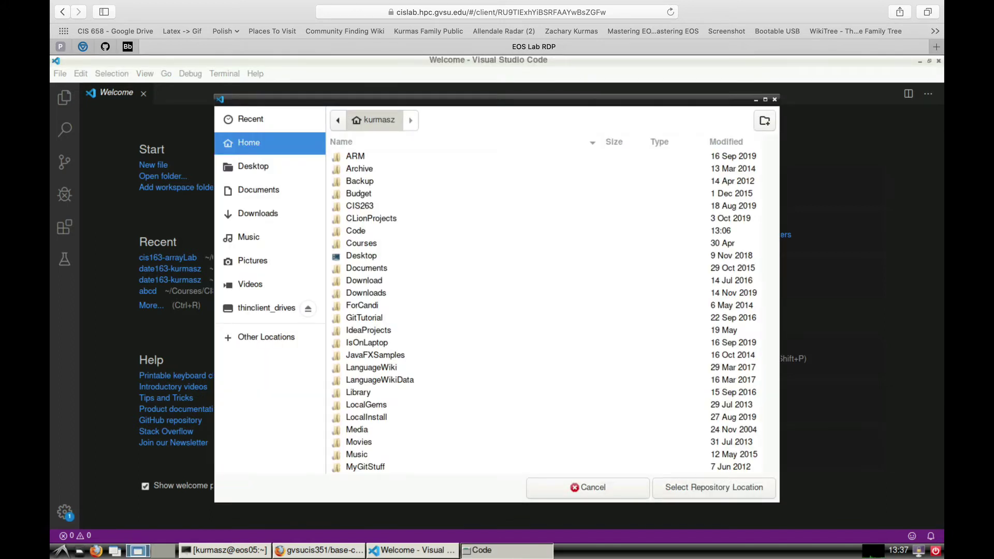
{"action": "left_click", "coordinate": [364, 229]}
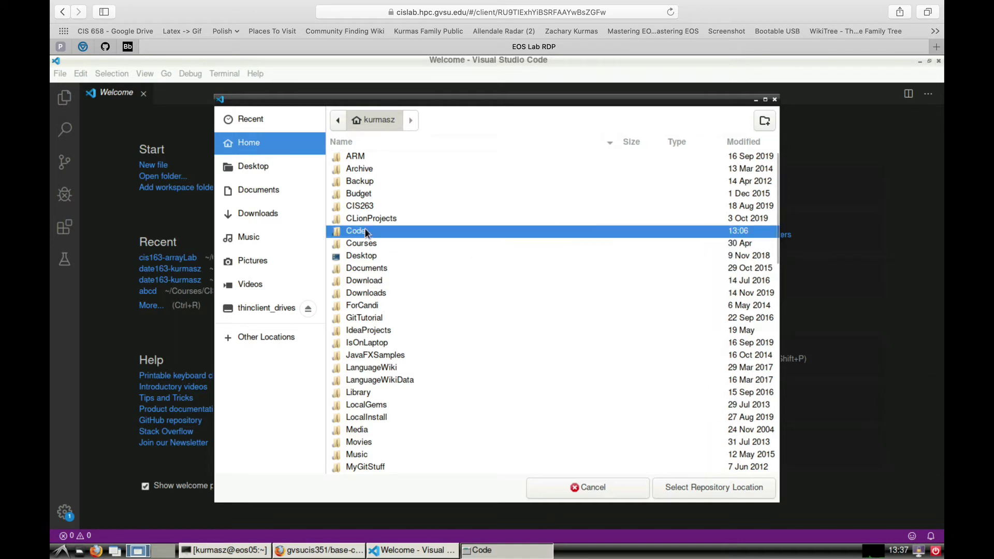
{"action": "left_click", "coordinate": [695, 485]}
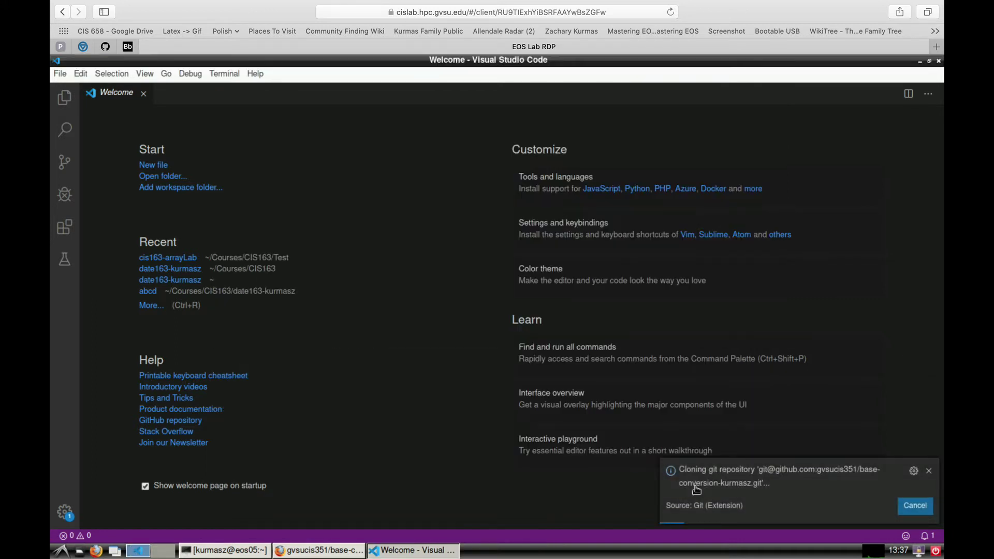
{"action": "left_click", "coordinate": [827, 506]}
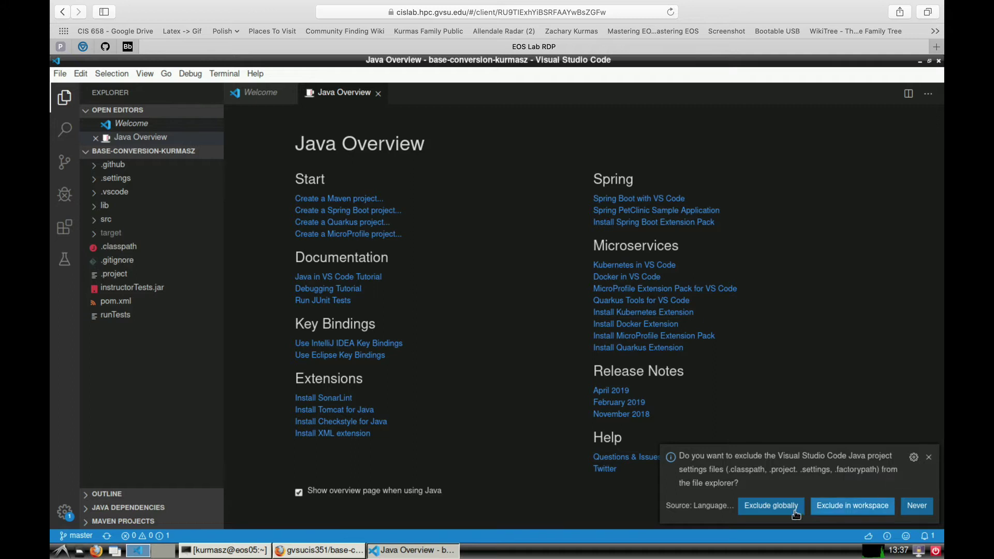
Step: Hide Java settings files globally, open src/main/java/gvsucis/BaseConverter.java, and select convert's TODO
{"action": "left_click", "coordinate": [829, 509]}
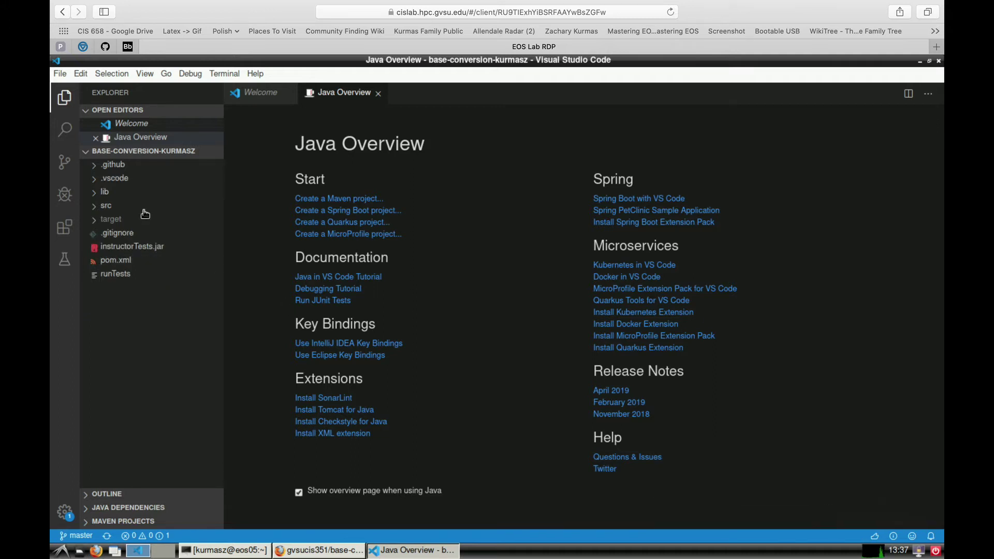
{"action": "left_click", "coordinate": [107, 207]}
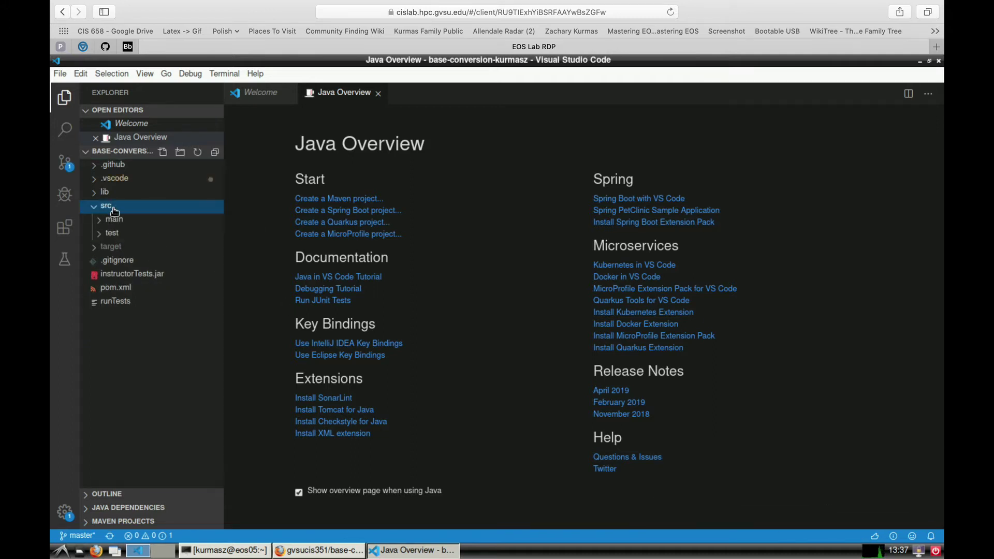
{"action": "left_click", "coordinate": [121, 219]}
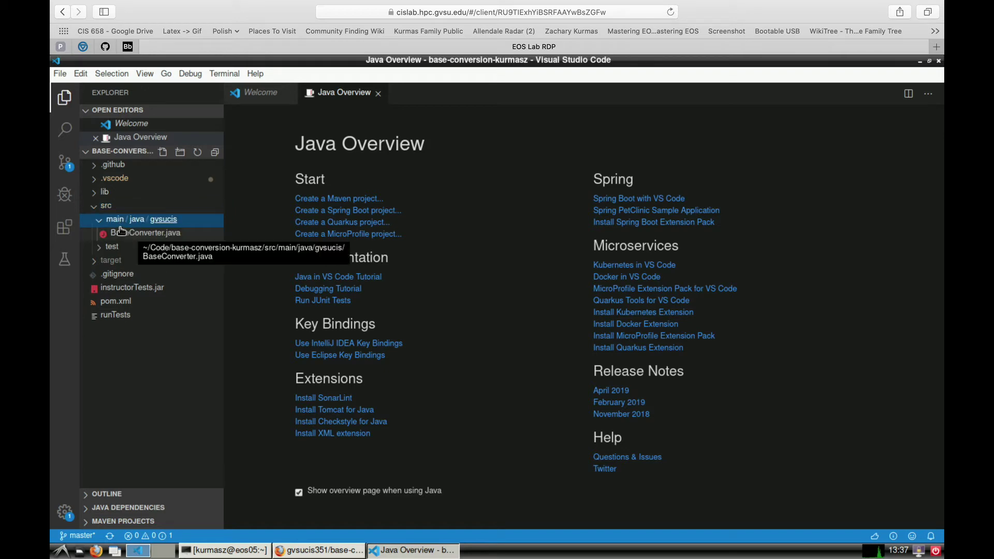
{"action": "left_click", "coordinate": [125, 234]}
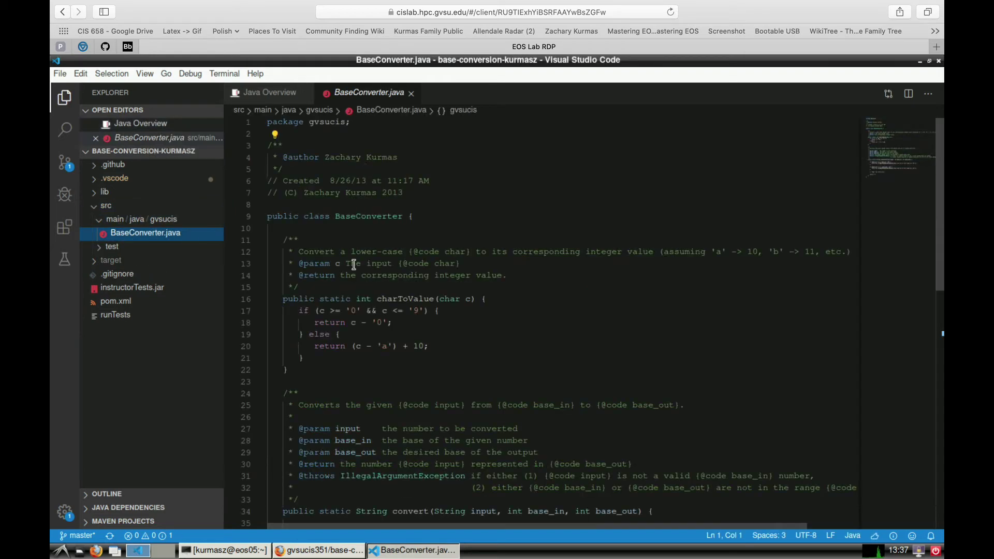
{"action": "scroll", "coordinate": [353, 265], "scroll_direction": "down", "scroll_amount": 4}
{"action": "scroll", "coordinate": [353, 264], "scroll_direction": "down", "scroll_amount": 2}
{"action": "scroll", "coordinate": [354, 265], "scroll_direction": "down", "scroll_amount": 1}
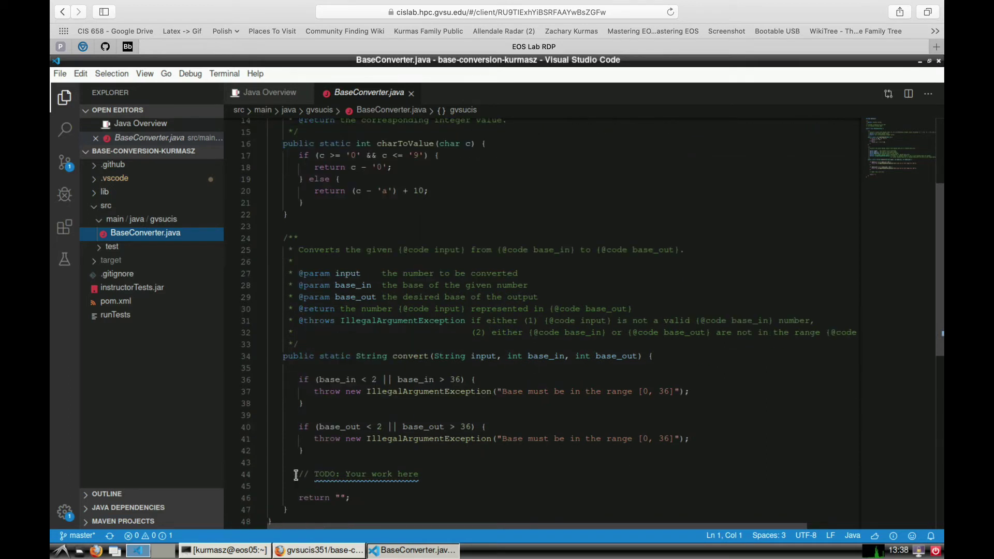
{"action": "left_click_drag", "start_coordinate": [298, 475], "coordinate": [437, 476]}
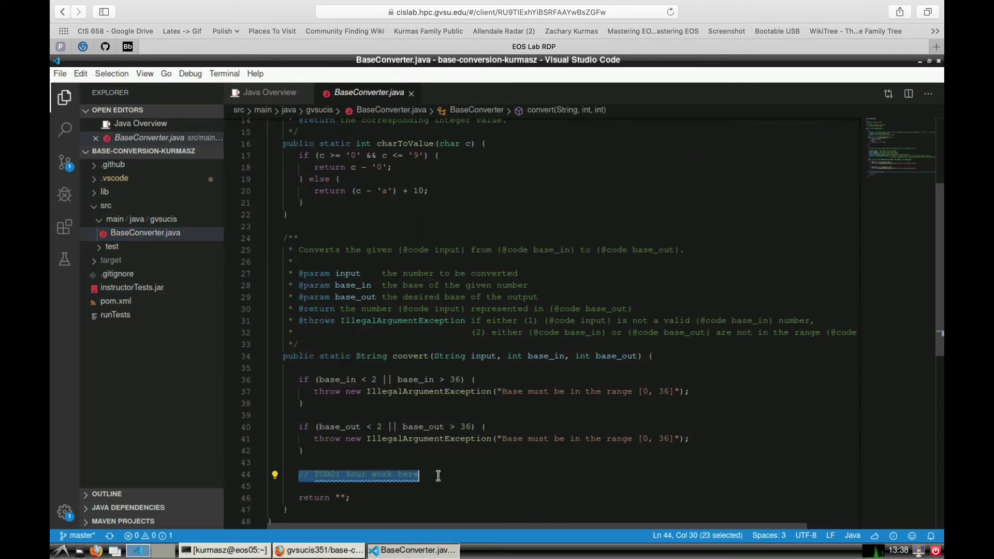
Step: Open BaseConverterStudentTest.java and select the four base10ToBinary CSV test cases
{"action": "left_click", "coordinate": [112, 247]}
{"action": "left_click", "coordinate": [145, 260]}
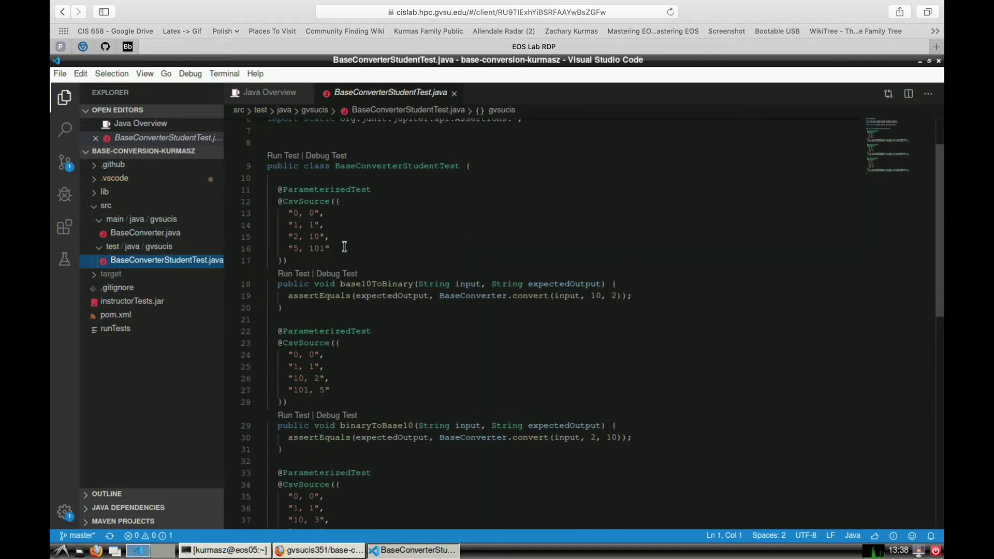
{"action": "scroll", "coordinate": [344, 247], "scroll_direction": "up", "scroll_amount": 2}
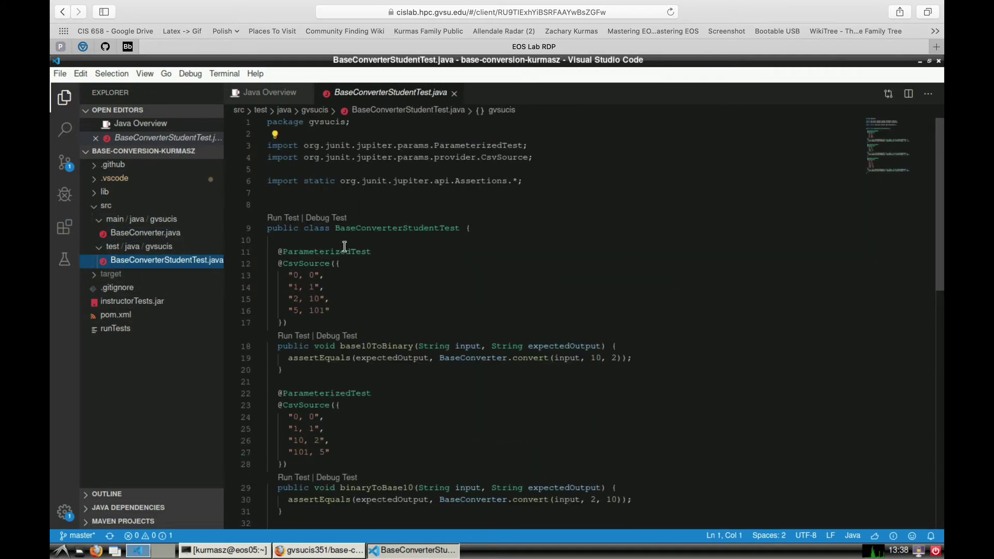
{"action": "scroll", "coordinate": [344, 247], "scroll_direction": "down", "scroll_amount": 1}
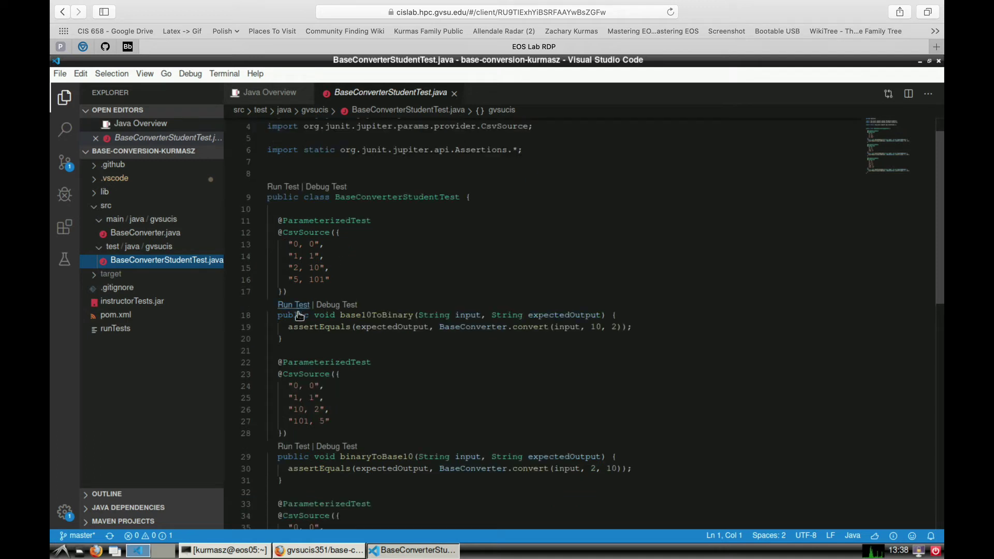
{"action": "left_click_drag", "start_coordinate": [281, 243], "coordinate": [333, 280]}
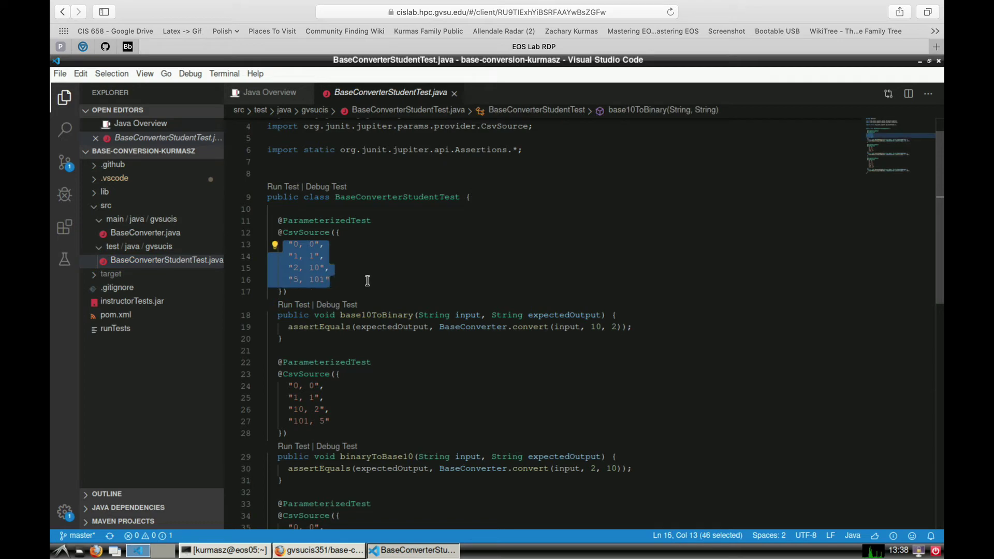
{"action": "scroll", "coordinate": [390, 325], "scroll_direction": "down", "scroll_amount": 2}
{"action": "scroll", "coordinate": [391, 325], "scroll_direction": "down", "scroll_amount": 2}
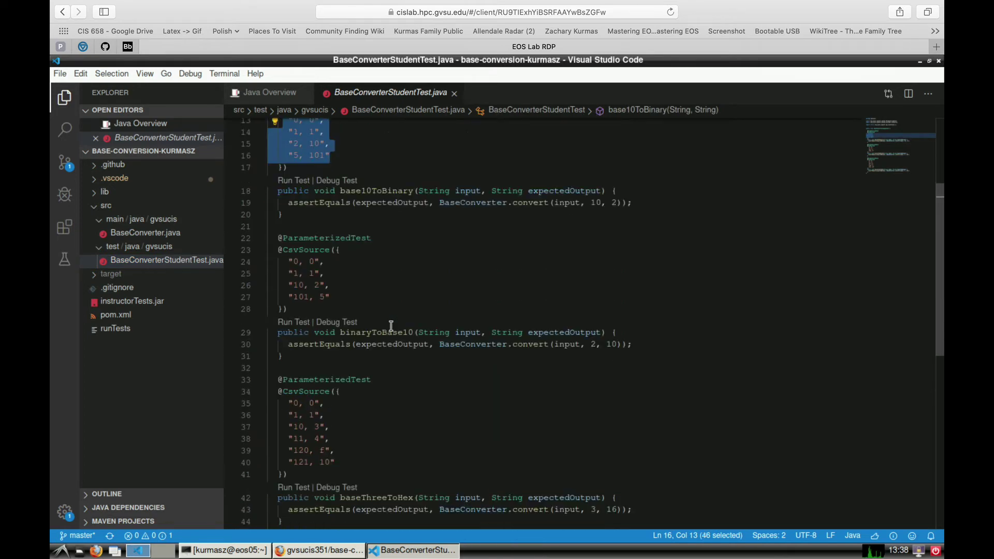
{"action": "scroll", "coordinate": [391, 325], "scroll_direction": "down", "scroll_amount": 1}
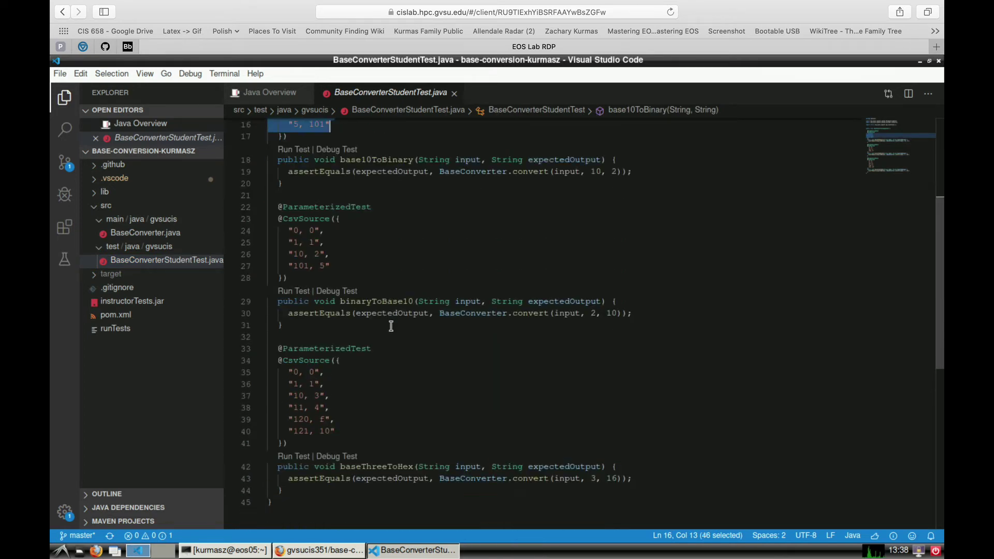
{"action": "left_click", "coordinate": [145, 233]}
{"action": "left_click", "coordinate": [166, 260]}
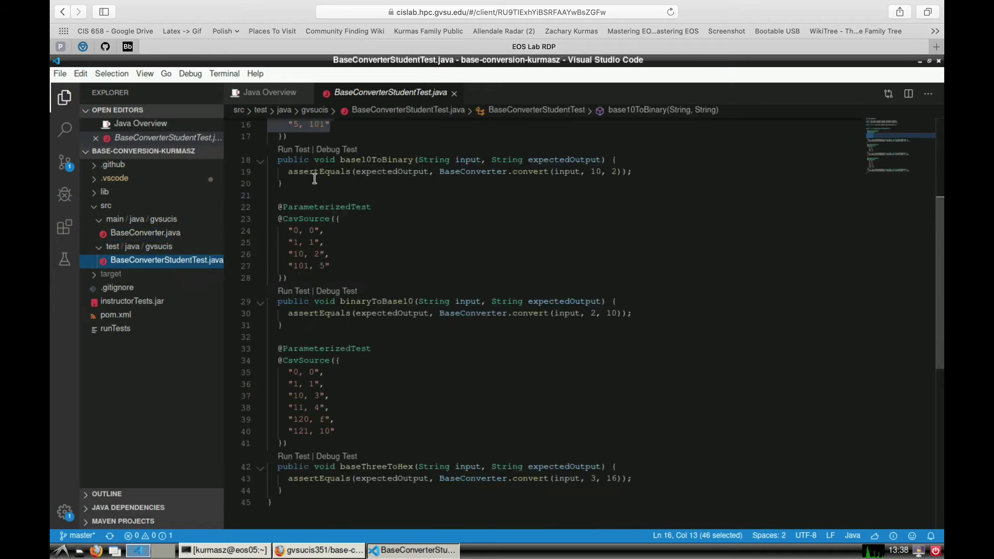
{"action": "scroll", "coordinate": [308, 172], "scroll_direction": "up", "scroll_amount": 3}
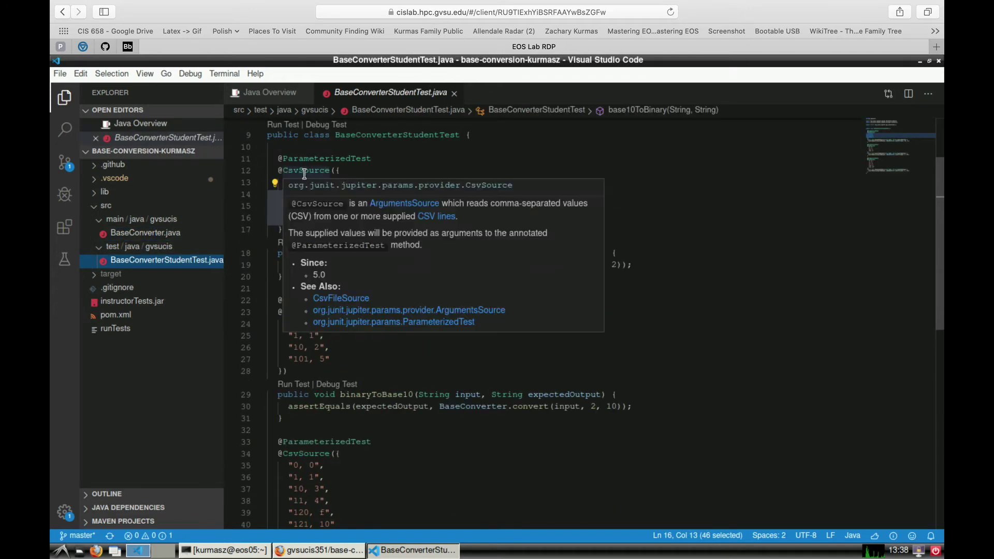
Step: Run base10ToBinary, inspect its failure, then run all BaseConverterStudentTest tests
{"action": "left_click", "coordinate": [293, 243]}
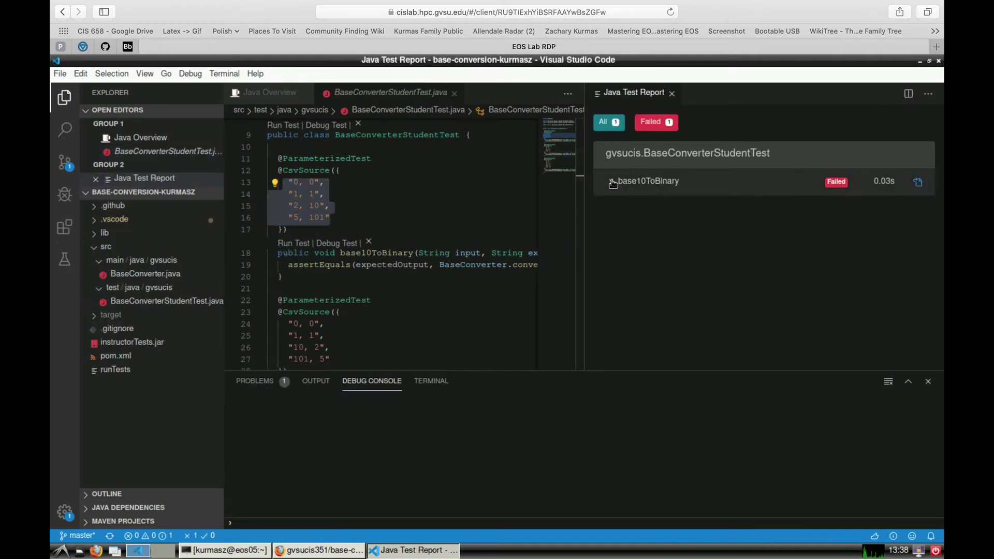
{"action": "left_click", "coordinate": [611, 183]}
{"action": "scroll", "coordinate": [388, 233], "scroll_direction": "up", "scroll_amount": 4}
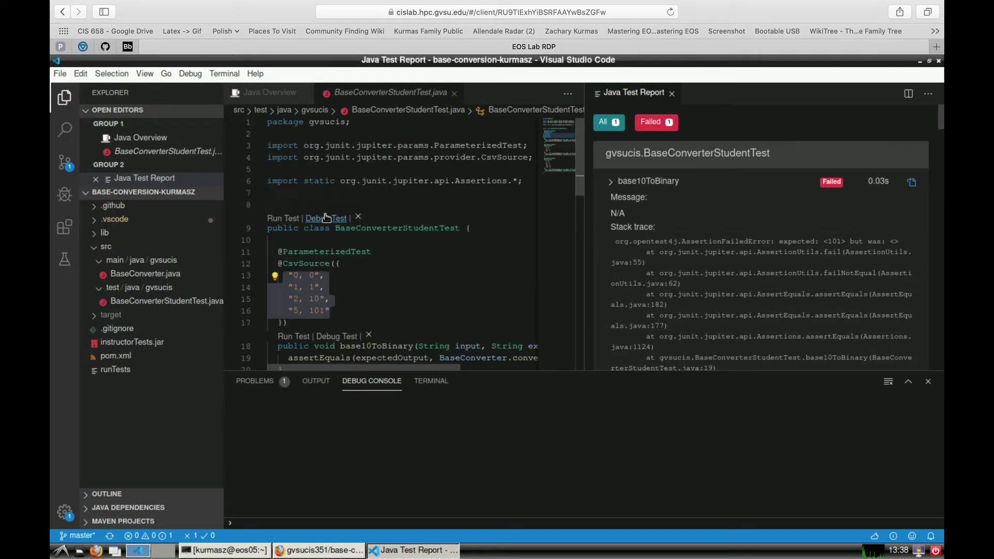
{"action": "left_click", "coordinate": [284, 219]}
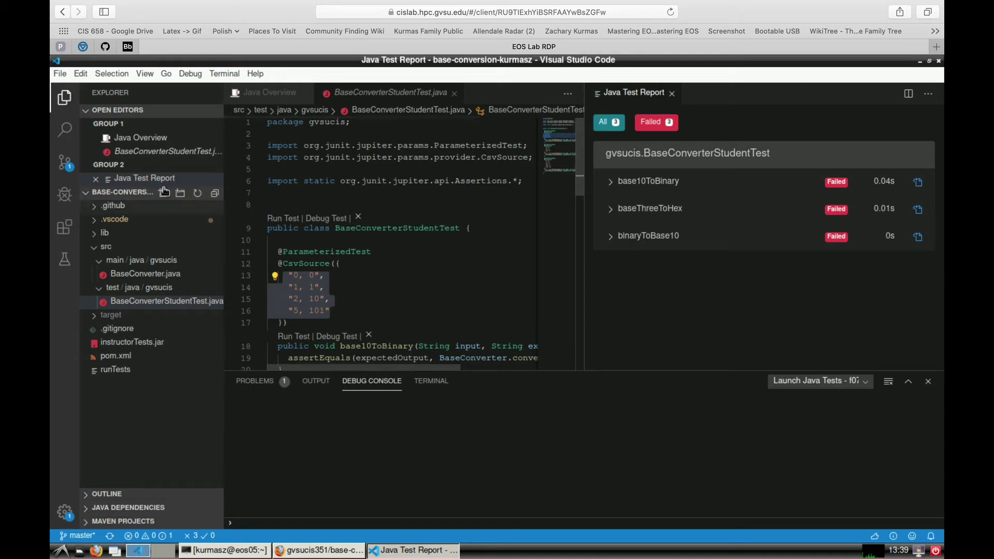
Step: Open BaseConverter.java beside the tests and make convert return "<get started!>"
{"action": "left_click", "coordinate": [146, 274]}
{"action": "scroll", "coordinate": [483, 266], "scroll_direction": "down", "scroll_amount": 1}
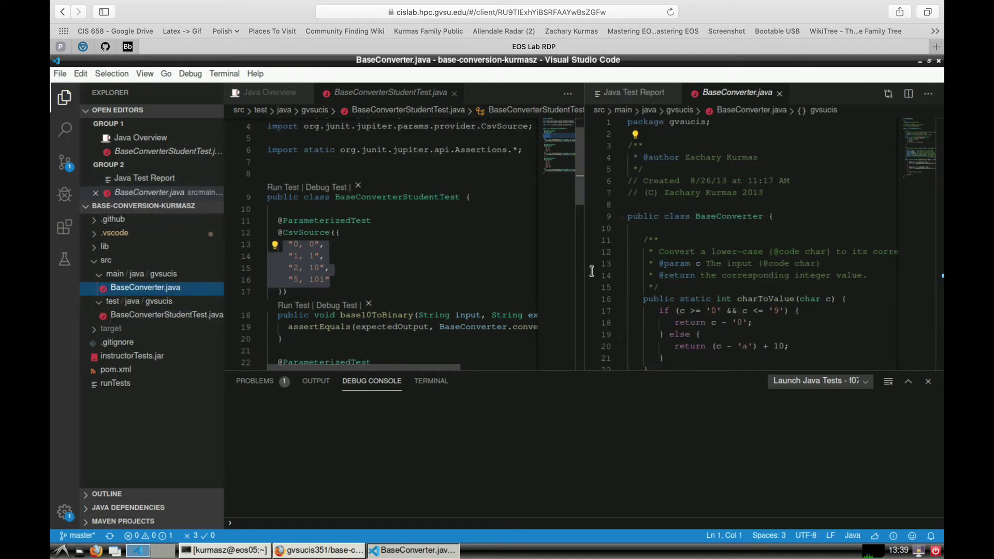
{"action": "scroll", "coordinate": [681, 277], "scroll_direction": "down", "scroll_amount": 3}
{"action": "scroll", "coordinate": [681, 277], "scroll_direction": "down", "scroll_amount": 2}
{"action": "scroll", "coordinate": [680, 276], "scroll_direction": "down", "scroll_amount": 3}
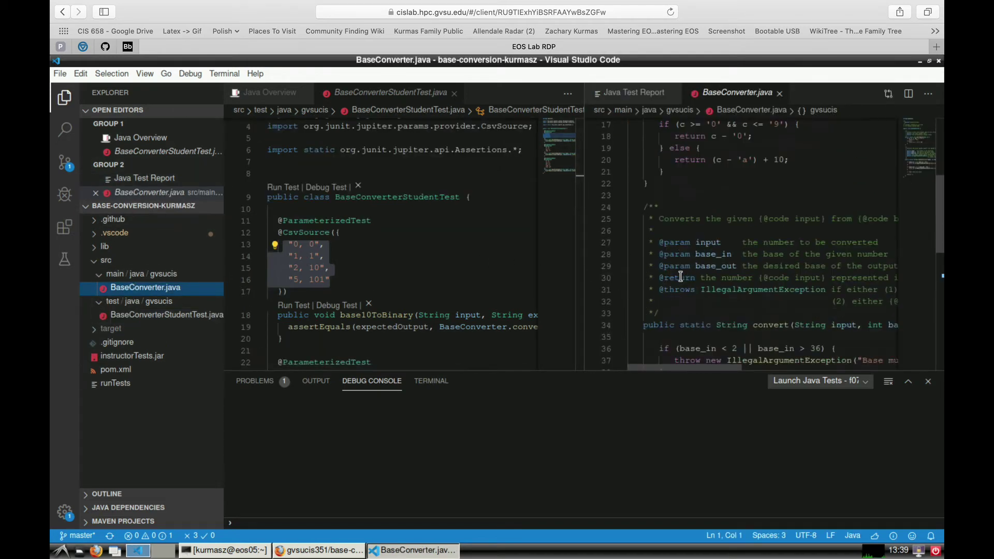
{"action": "scroll", "coordinate": [680, 277], "scroll_direction": "down", "scroll_amount": 3}
{"action": "scroll", "coordinate": [683, 295], "scroll_direction": "down", "scroll_amount": 2}
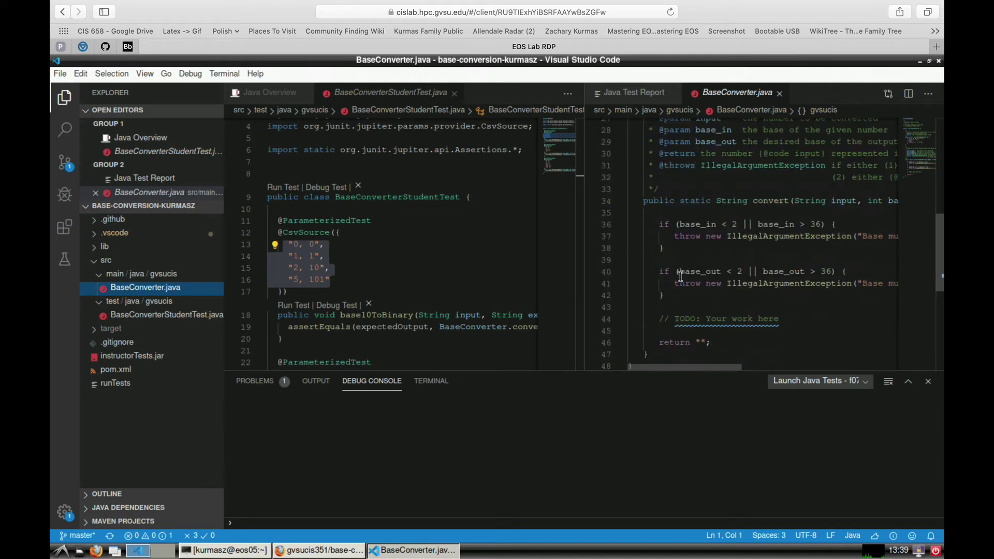
{"action": "left_click", "coordinate": [697, 342]}
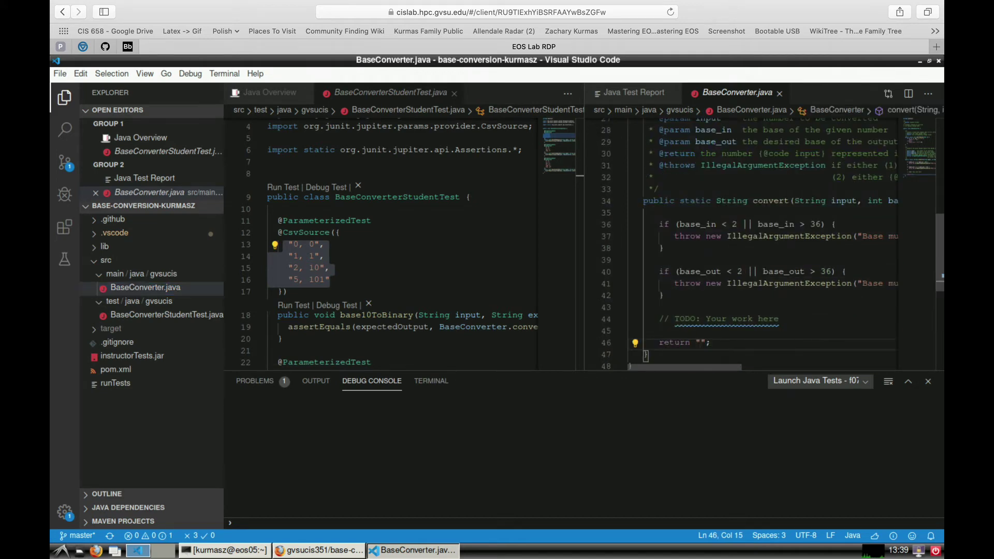
{"action": "type", "text": "<get started!>"}
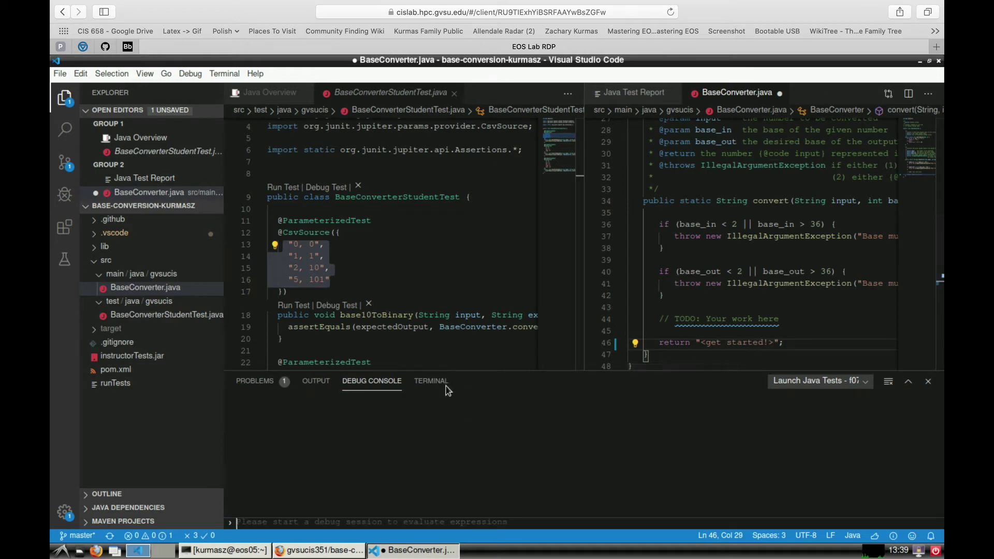
Step: In a project terminal, stage all changes and commit them as "Did some work."
{"action": "left_click", "coordinate": [430, 380]}
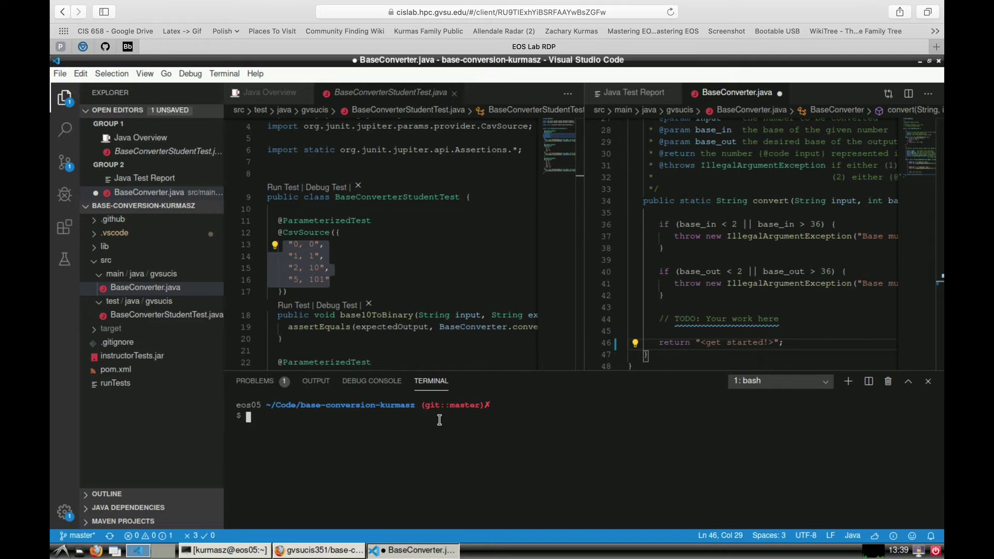
{"action": "type", "text": "git add "}
{"action": "type", "text": "."}
{"action": "key", "text": "Return"}
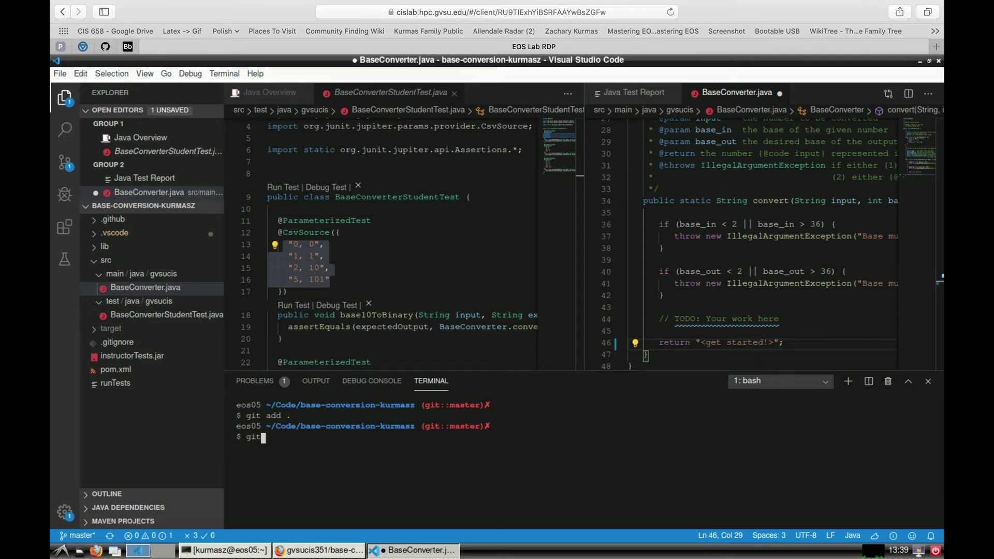
{"action": "type", "text": "git commit -m \"Did some work."}
{"action": "type", "text": "\""}
{"action": "key", "text": "Return"}
{"action": "type", "text": "git push"}
{"action": "key", "text": "Return"}
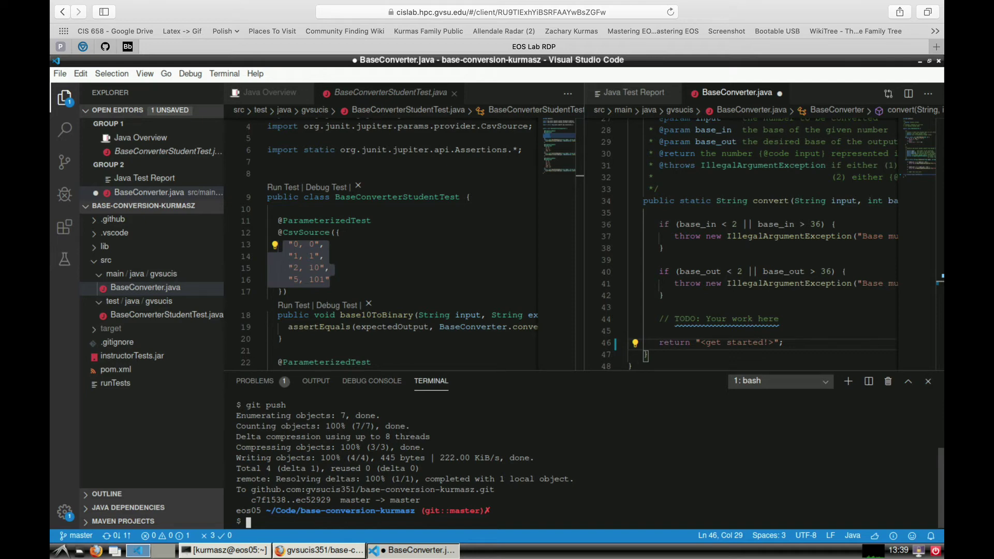
Step: Back in Firefox, dismiss the clone popup and view the repository's GitHub Actions workflow runs
{"action": "left_click", "coordinate": [319, 549]}
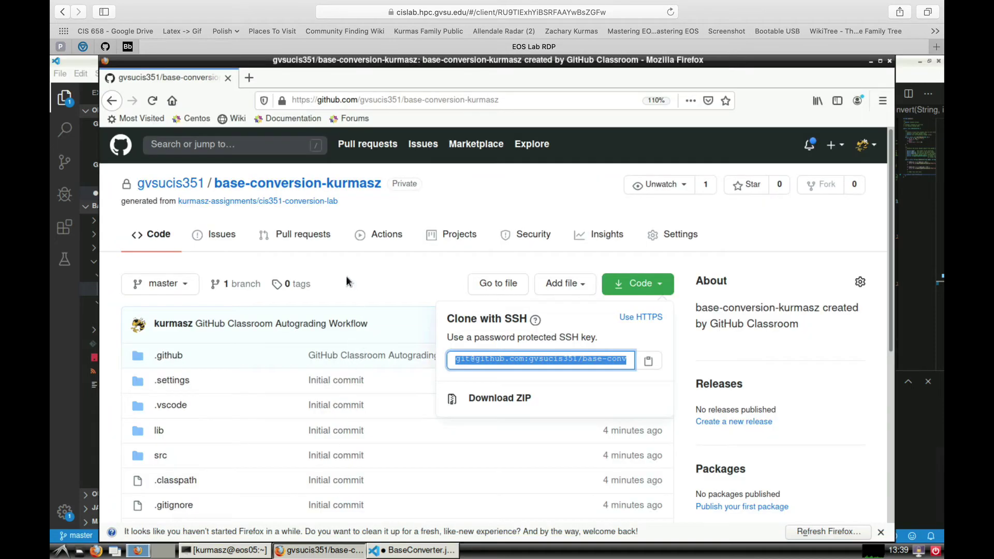
{"action": "left_click", "coordinate": [397, 199]}
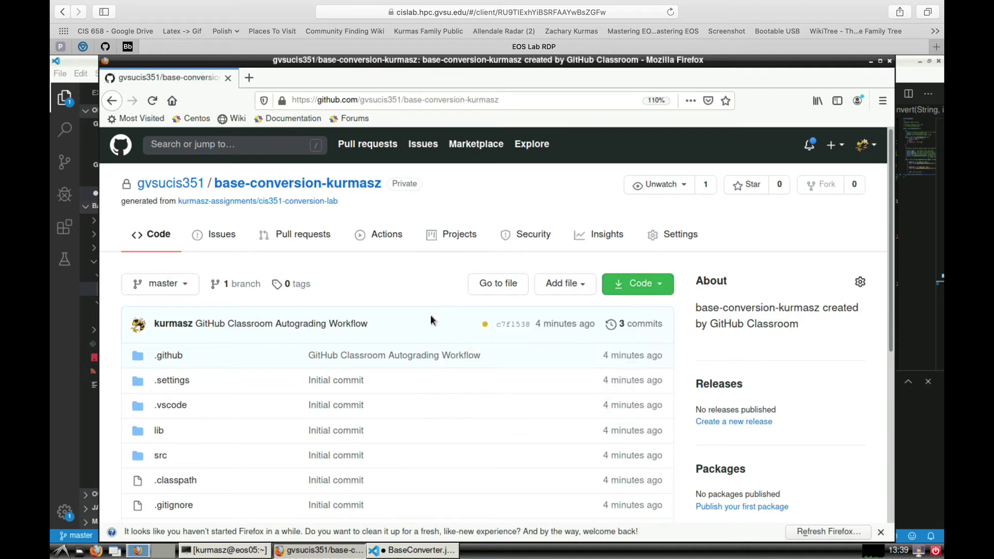
{"action": "left_click", "coordinate": [379, 235]}
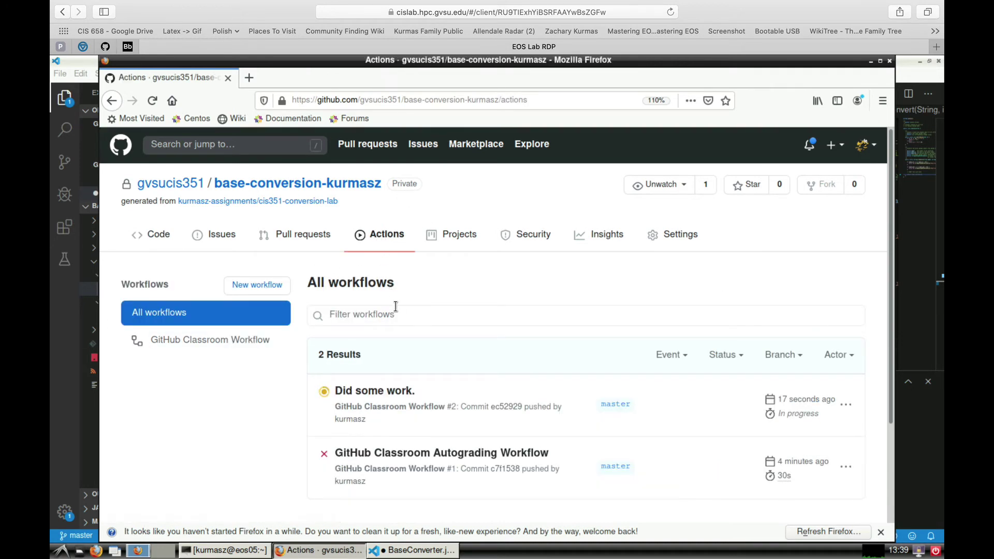
{"action": "scroll", "coordinate": [394, 314], "scroll_direction": "down", "scroll_amount": 2}
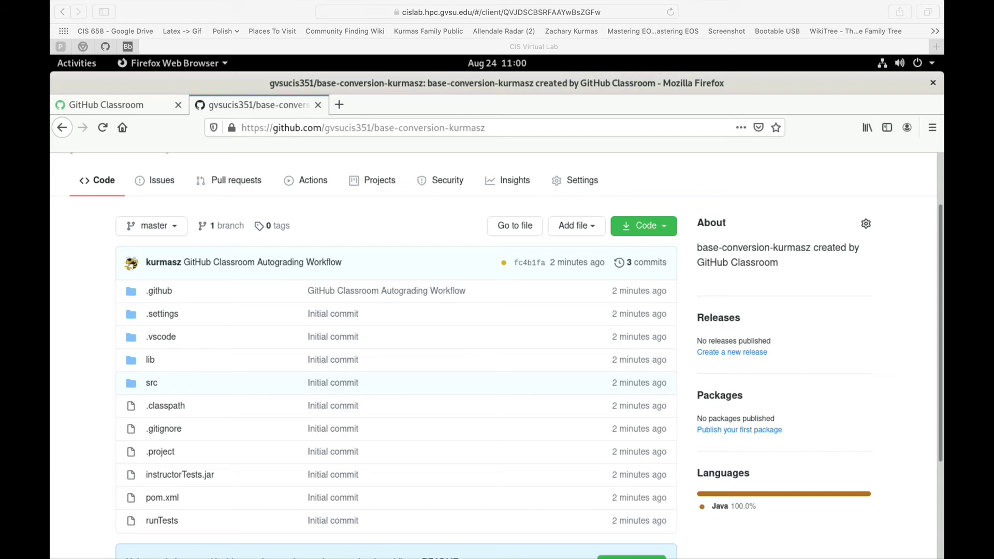
Step: Copy the repository's SSH clone address from GitHub
{"action": "left_click", "coordinate": [648, 230]}
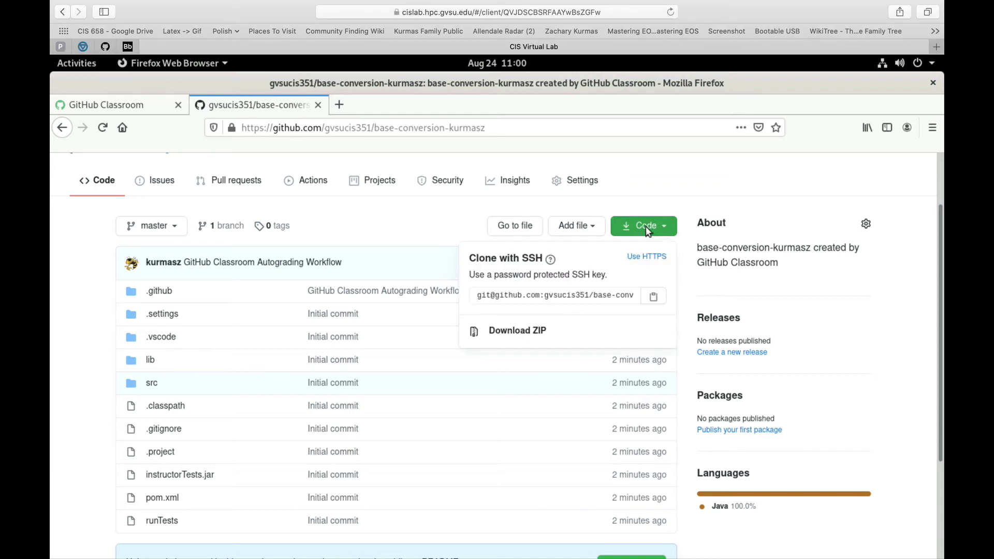
{"action": "mouse_move", "coordinate": [637, 295]}
{"action": "left_mouse_down"}
{"action": "mouse_move", "coordinate": [610, 295]}
{"action": "mouse_move", "coordinate": [657, 297]}
{"action": "left_mouse_up"}
{"action": "left_click", "coordinate": [653, 295]}
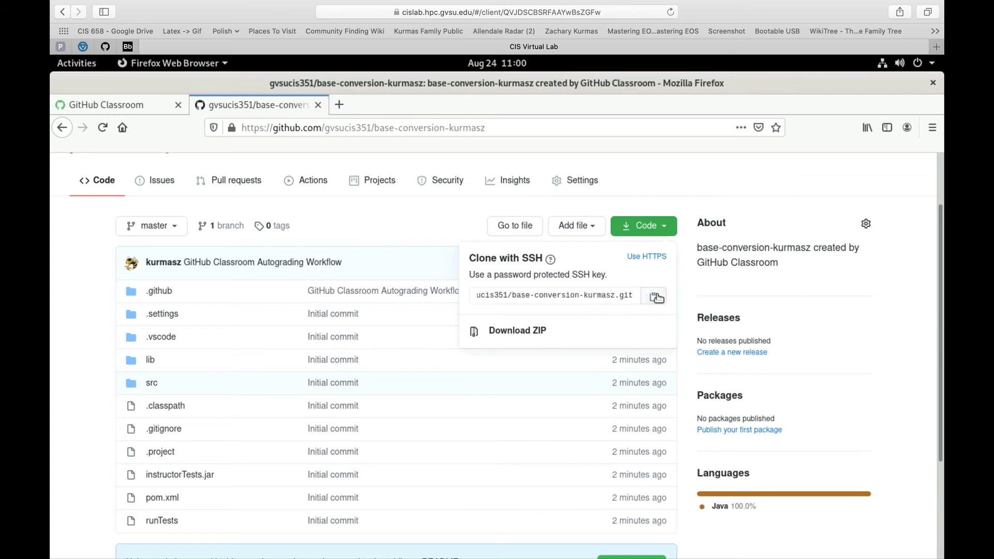
Step: Launch IntelliJ IDEA from the Show Applications list
{"action": "left_click", "coordinate": [77, 62]}
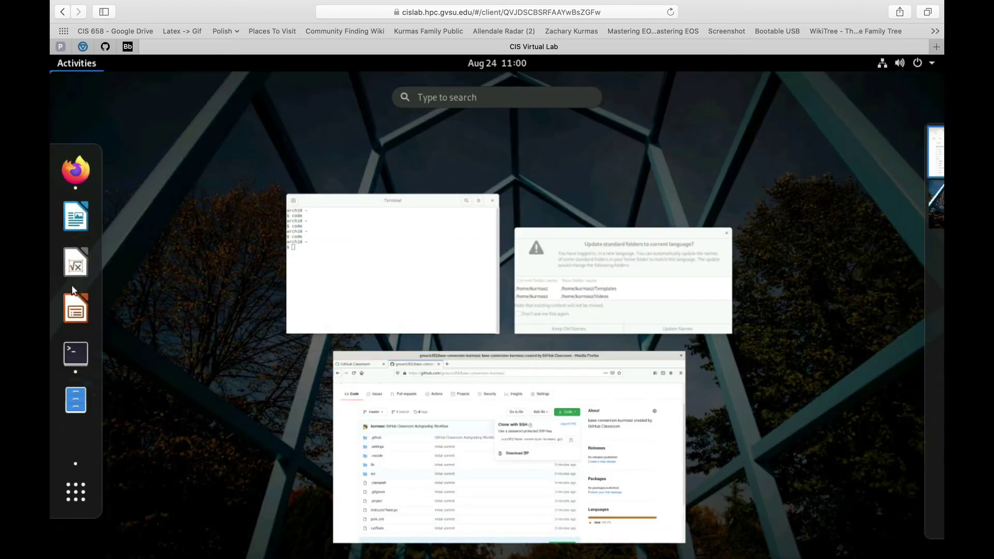
{"action": "left_click", "coordinate": [77, 490]}
{"action": "scroll", "coordinate": [498, 310], "scroll_direction": "down", "scroll_amount": 3}
{"action": "left_click", "coordinate": [412, 169]}
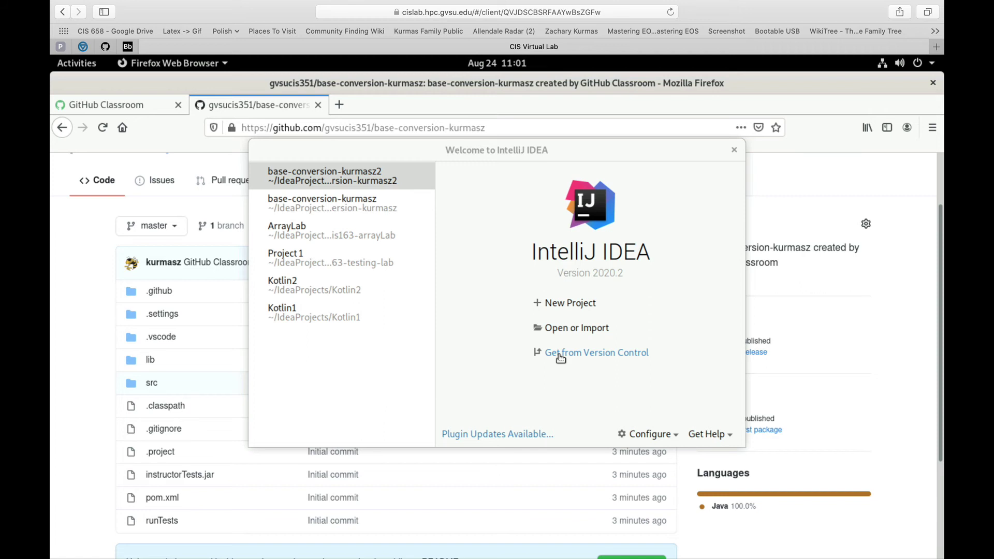
Step: Clone base-conversion-kurmasz via the pasted SSH address into IdeaProjects and open it as Maven project
{"action": "left_click", "coordinate": [560, 357]}
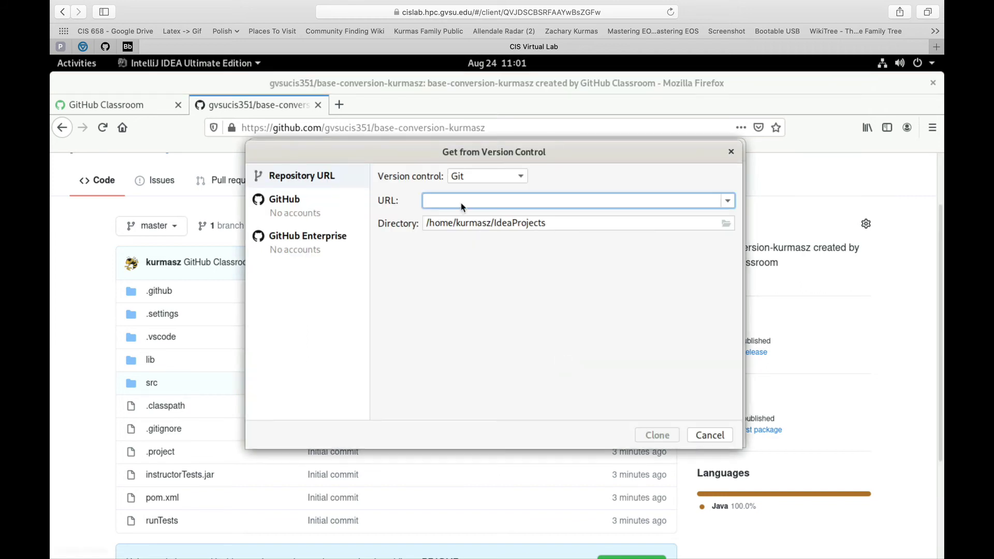
{"action": "key", "text": "ctrl+v"}
{"action": "left_click", "coordinate": [656, 434]}
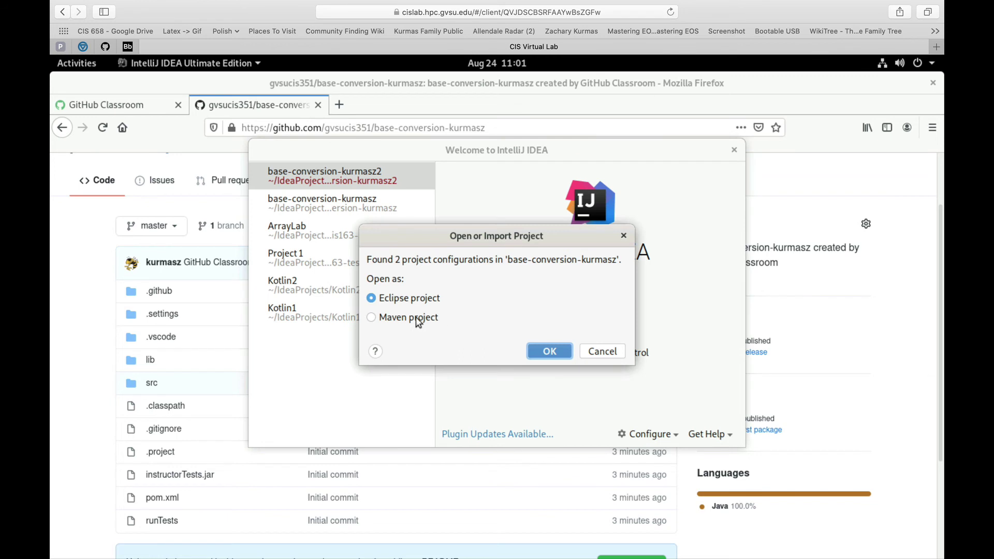
{"action": "left_click", "coordinate": [371, 316]}
{"action": "left_click", "coordinate": [548, 351]}
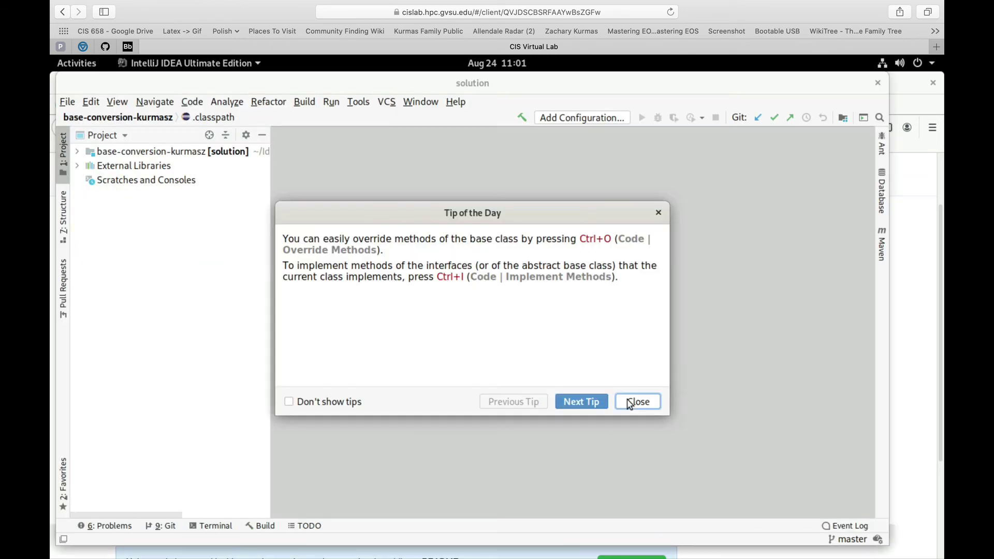
Step: Open BaseConverter.java from src/main/java/gvsucis, highlight its TODO line, then open BaseConverterStudentTest.java
{"action": "left_click", "coordinate": [707, 498]}
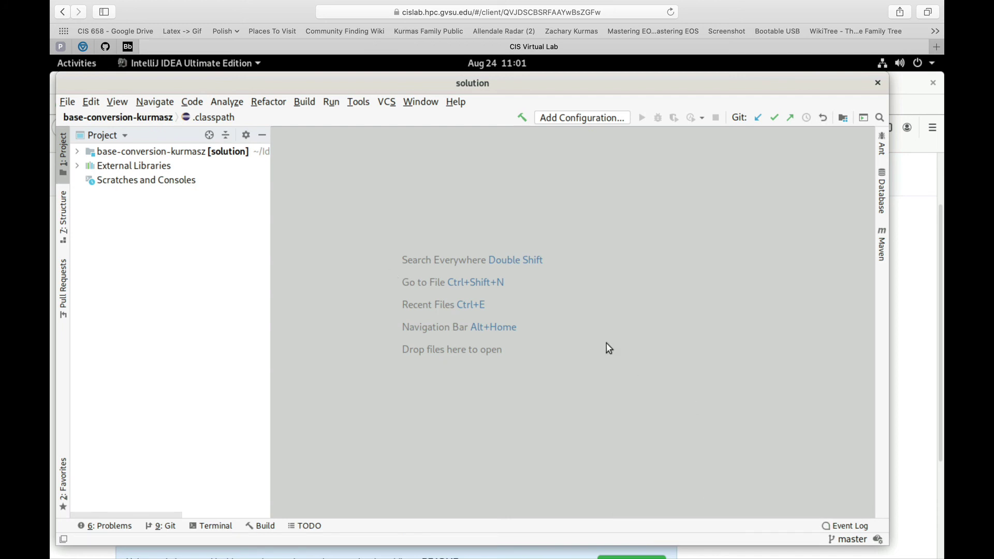
{"action": "left_click", "coordinate": [79, 152]}
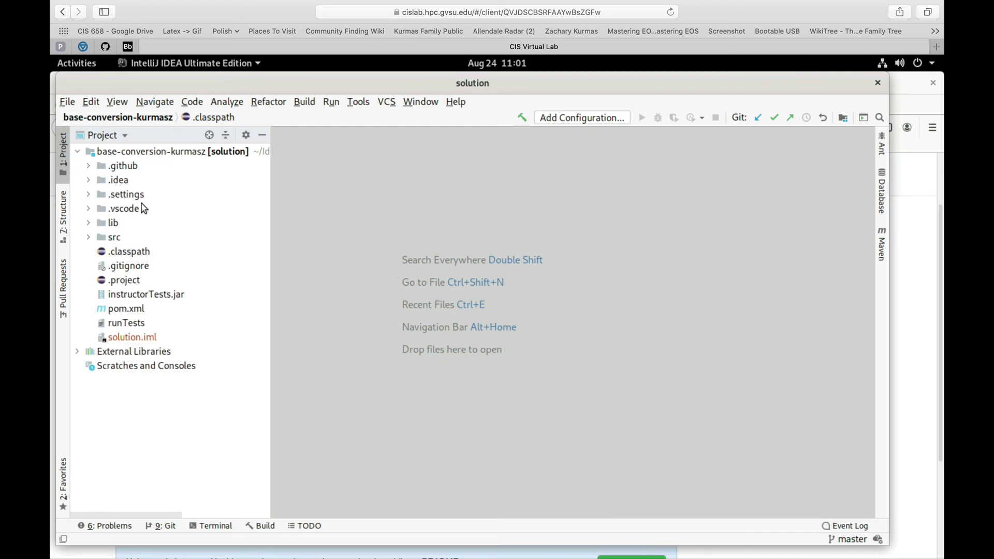
{"action": "left_click", "coordinate": [89, 237]}
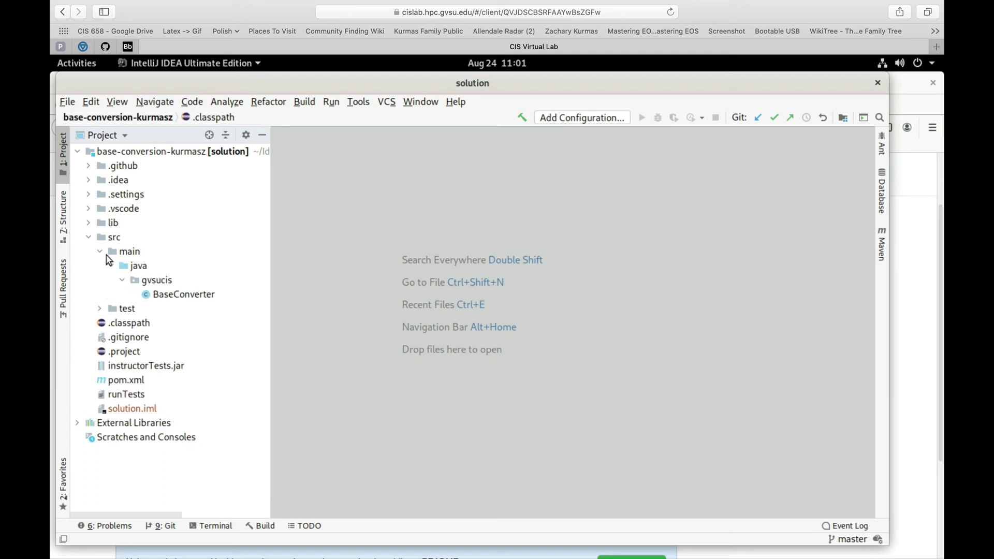
{"action": "left_click", "coordinate": [167, 295]}
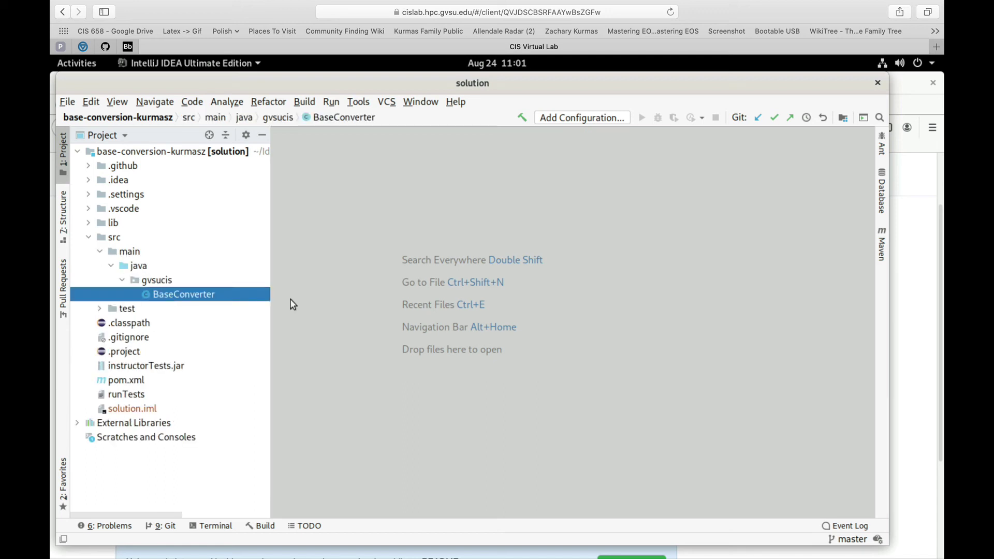
{"action": "double_click", "coordinate": [200, 298]}
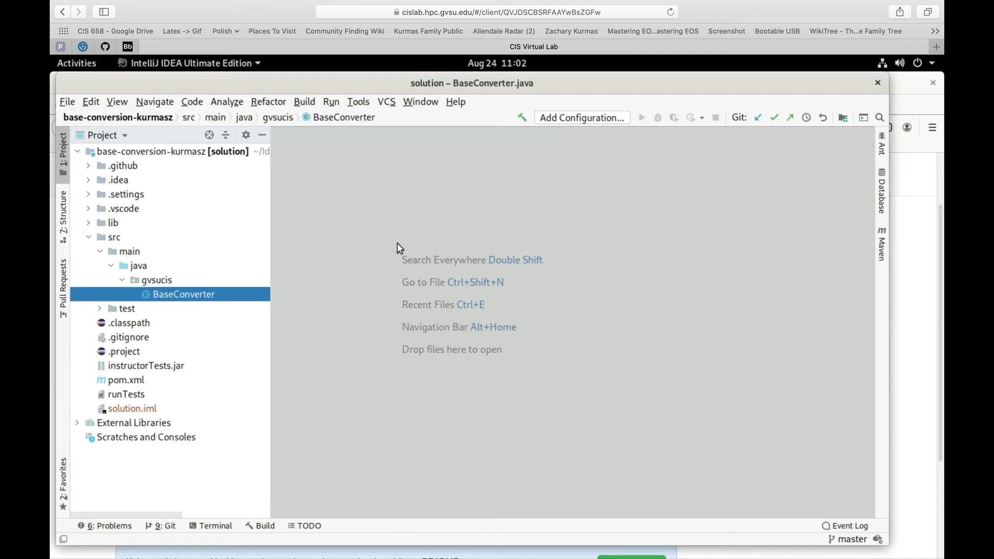
{"action": "scroll", "coordinate": [405, 241], "scroll_direction": "down", "scroll_amount": 5}
{"action": "scroll", "coordinate": [405, 240], "scroll_direction": "down", "scroll_amount": 5}
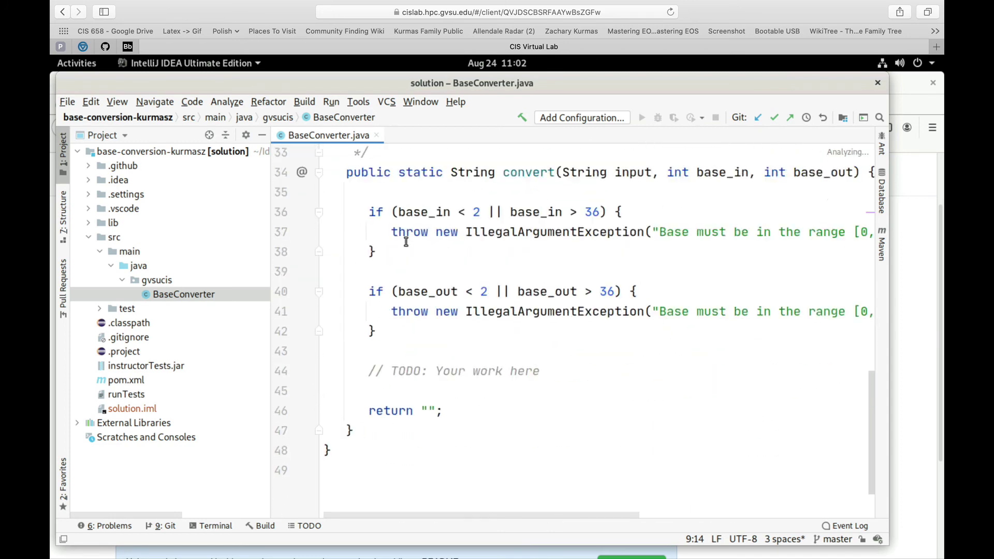
{"action": "scroll", "coordinate": [405, 241], "scroll_direction": "down", "scroll_amount": 1}
{"action": "triple_click", "coordinate": [365, 301]}
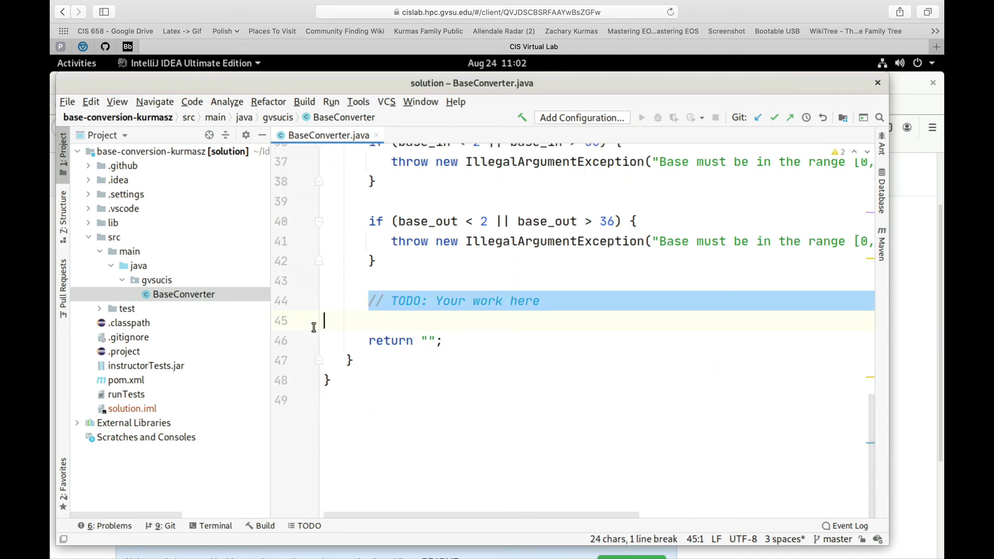
{"action": "left_click", "coordinate": [103, 311]}
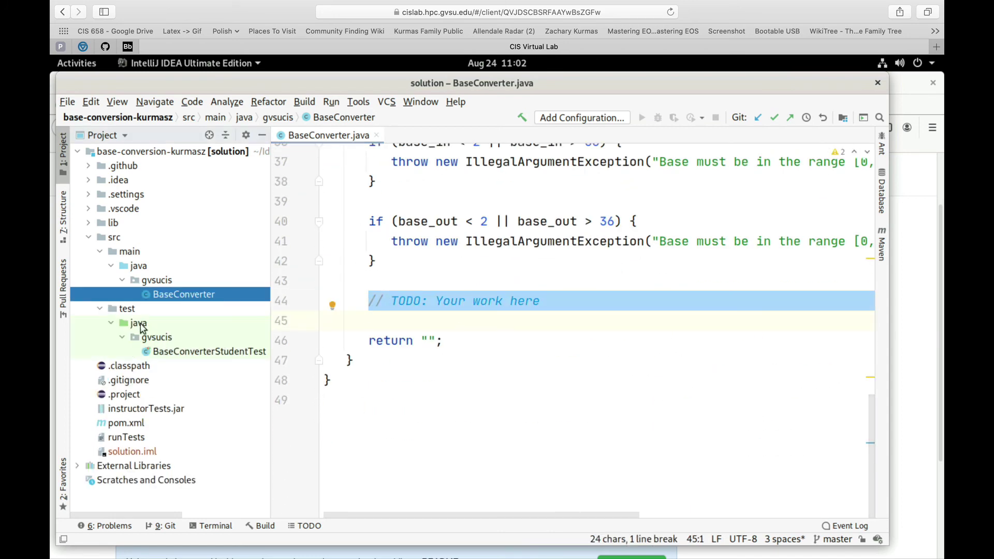
{"action": "double_click", "coordinate": [185, 351]}
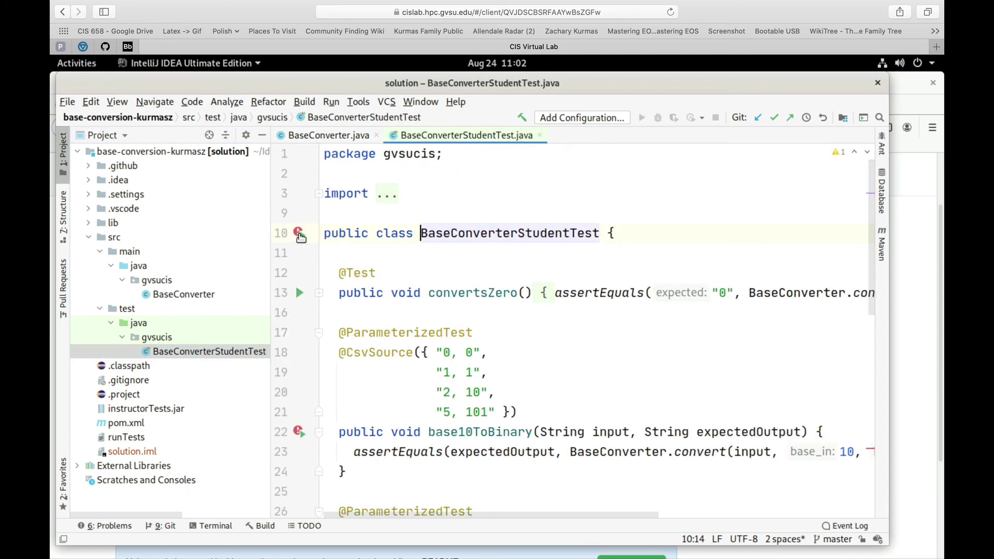
Step: Run BaseConverterStudentTest from the gutter, inspect the 15 failing results, and return to BaseConverter.java
{"action": "left_click", "coordinate": [299, 232]}
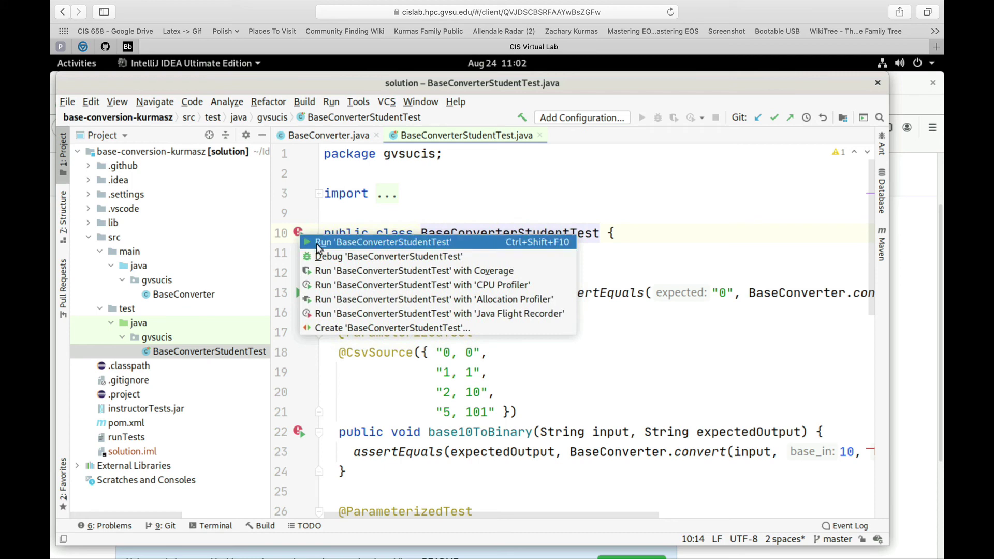
{"action": "left_click", "coordinate": [357, 242]}
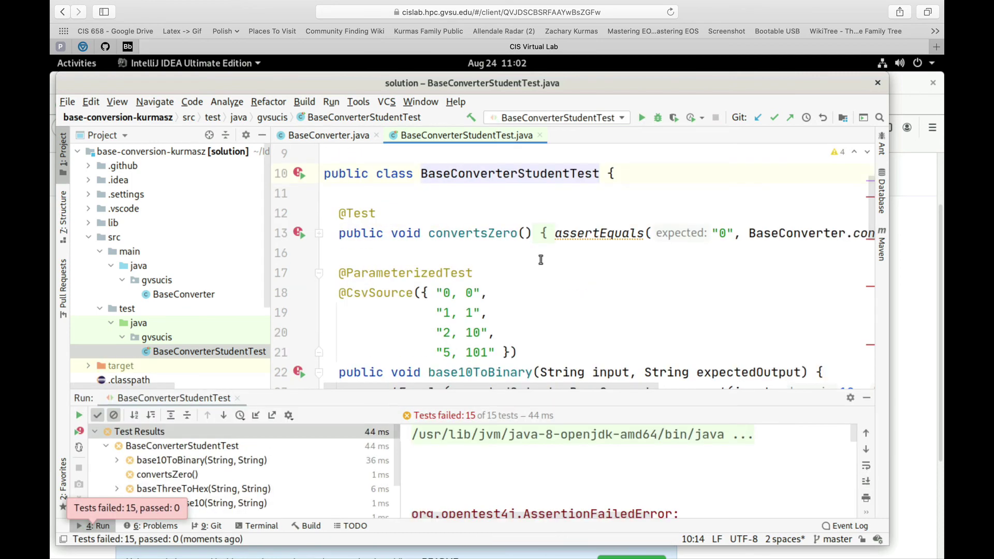
{"action": "left_click", "coordinate": [327, 153]}
{"action": "scroll", "coordinate": [310, 443], "scroll_direction": "down", "scroll_amount": 2}
{"action": "left_click", "coordinate": [117, 453]}
{"action": "scroll", "coordinate": [280, 466], "scroll_direction": "up", "scroll_amount": 3}
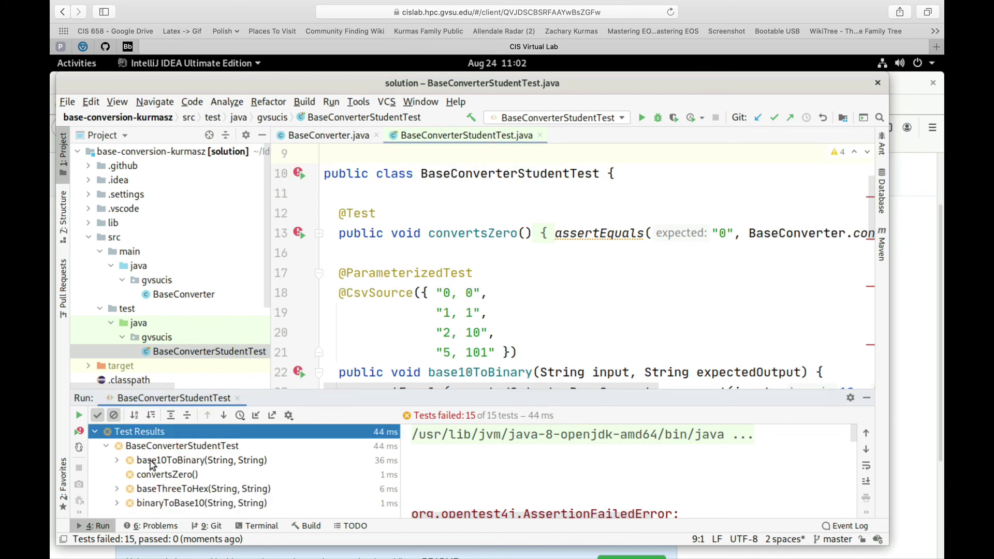
{"action": "left_click", "coordinate": [329, 135]}
Step: Make convert return "0", rerun BaseConverterStudentTest, and check the now-passing convertsZero() result
{"action": "left_click", "coordinate": [432, 340]}
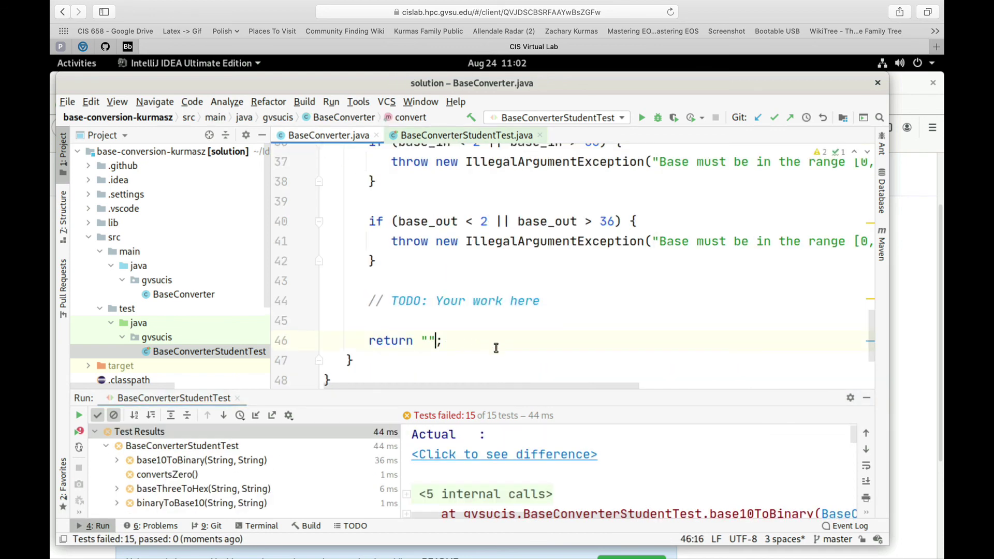
{"action": "type", "text": "0"}
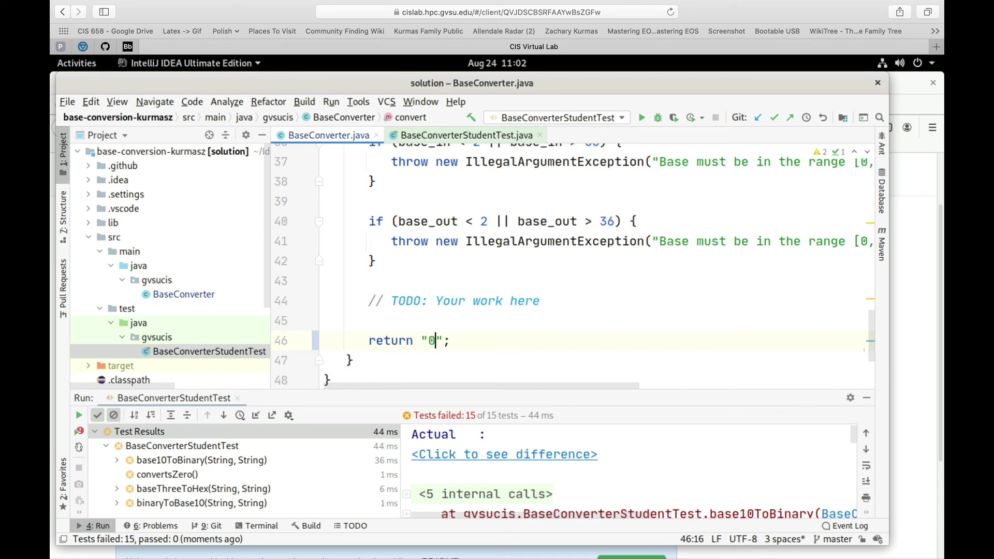
{"action": "scroll", "coordinate": [398, 272], "scroll_direction": "up", "scroll_amount": 6}
{"action": "scroll", "coordinate": [399, 256], "scroll_direction": "up", "scroll_amount": 4}
{"action": "scroll", "coordinate": [398, 252], "scroll_direction": "up", "scroll_amount": 5}
{"action": "scroll", "coordinate": [397, 253], "scroll_direction": "down", "scroll_amount": 3}
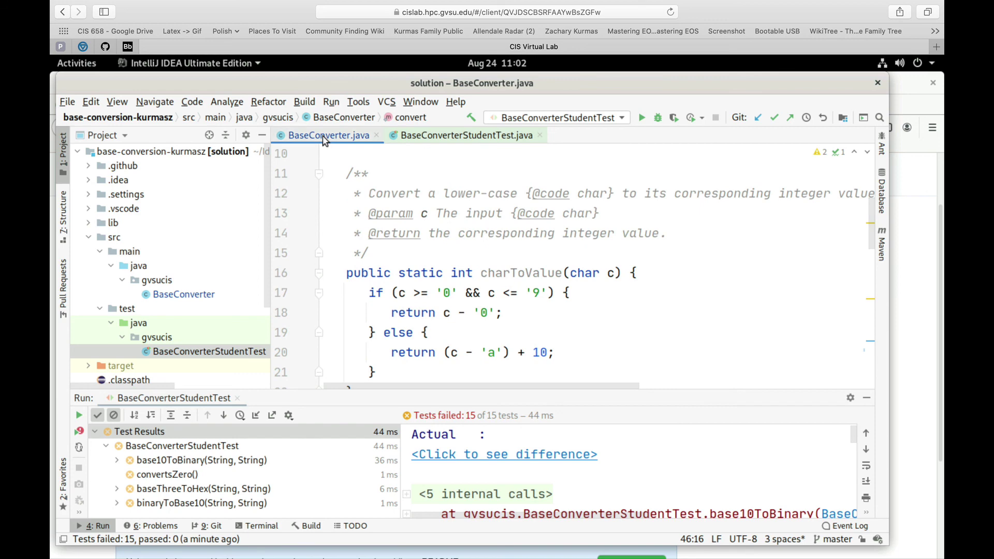
{"action": "left_click", "coordinate": [466, 135]}
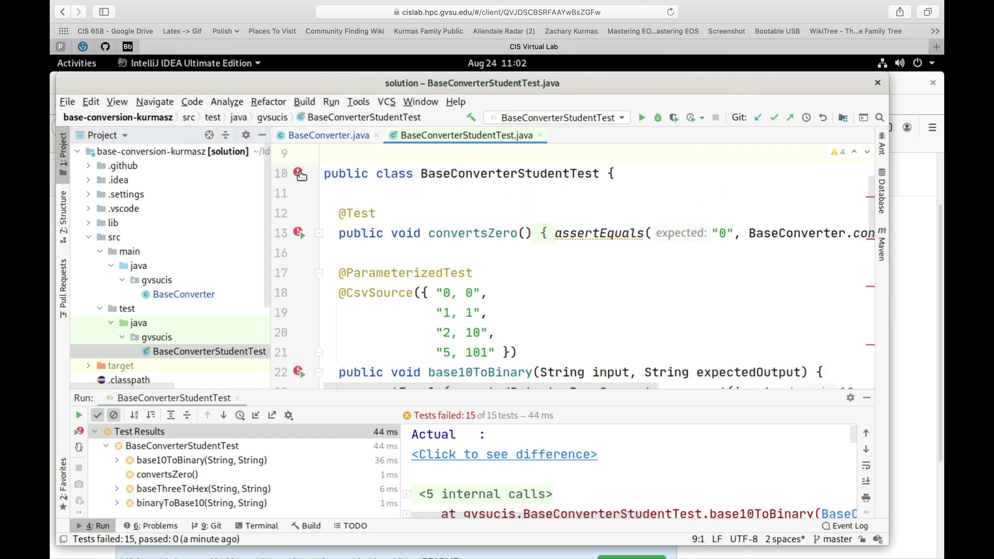
{"action": "left_click", "coordinate": [298, 173]}
{"action": "left_click", "coordinate": [326, 180]}
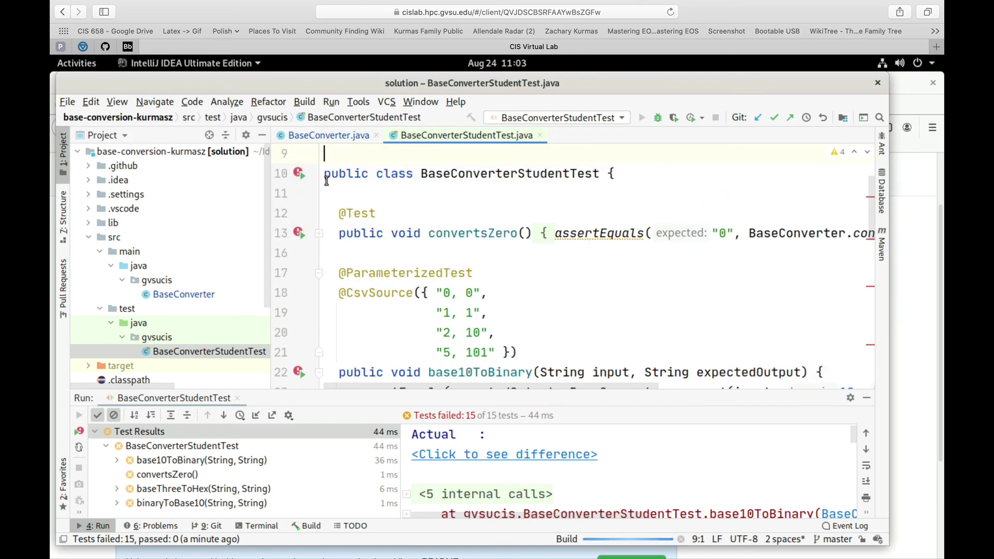
{"action": "left_click", "coordinate": [168, 474]}
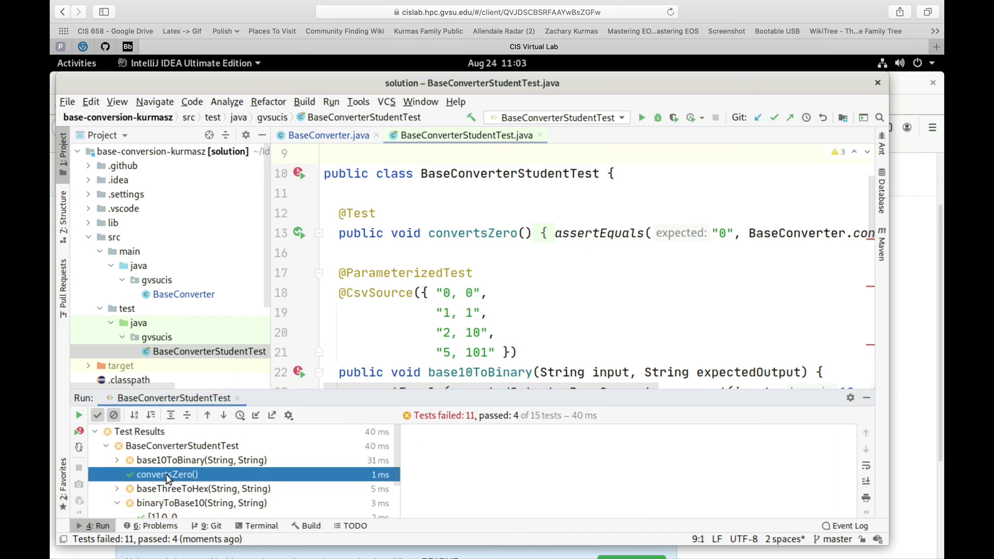